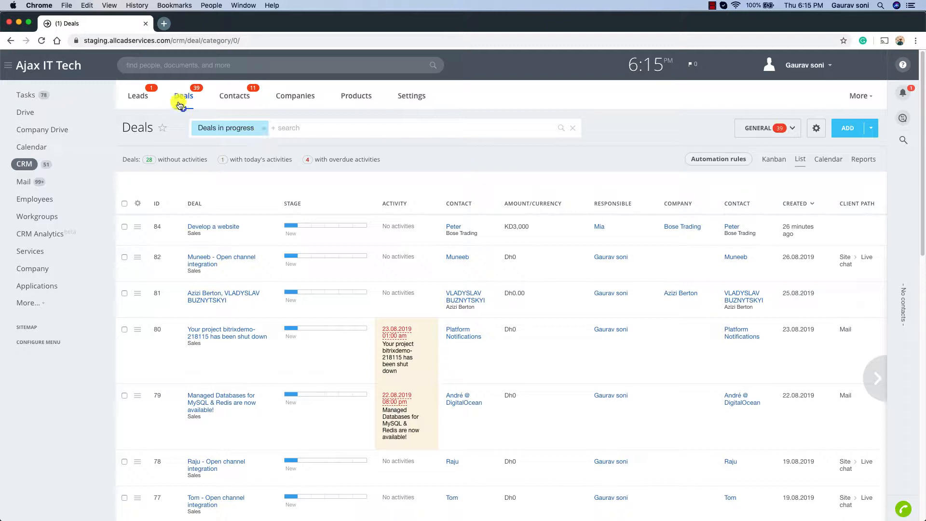
Look through the list of deals in progress and open the "Develop a website" deal to view its stages.
scroll(463, 157, down, 3)
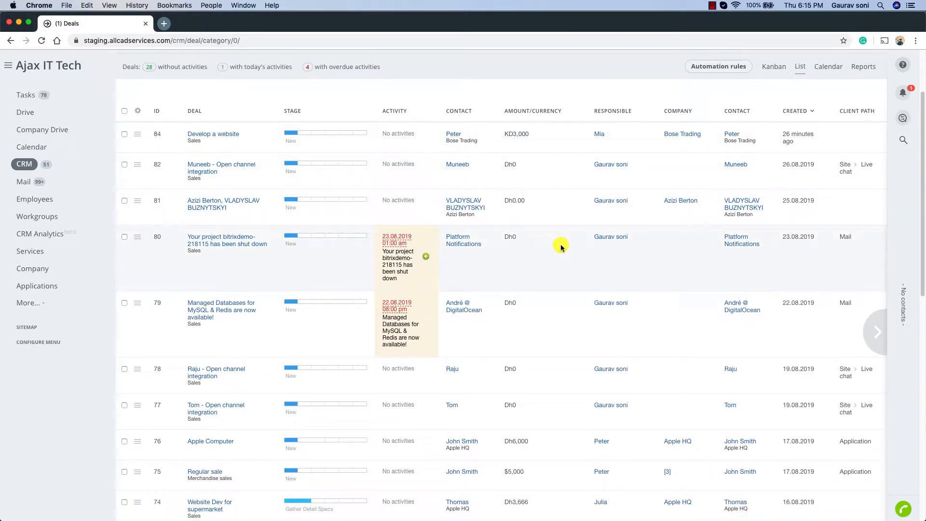
scroll(562, 241, up, 1)
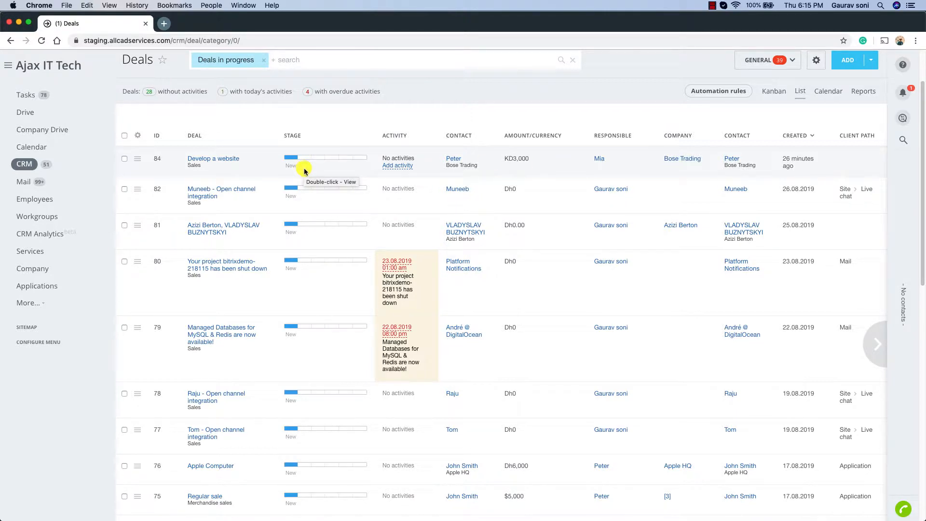
scroll(413, 171, up, 3)
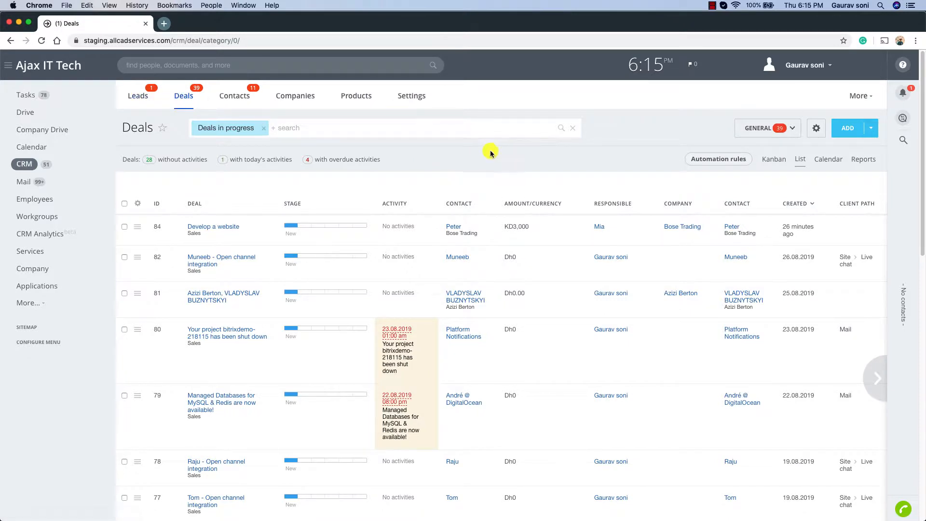
click(233, 228)
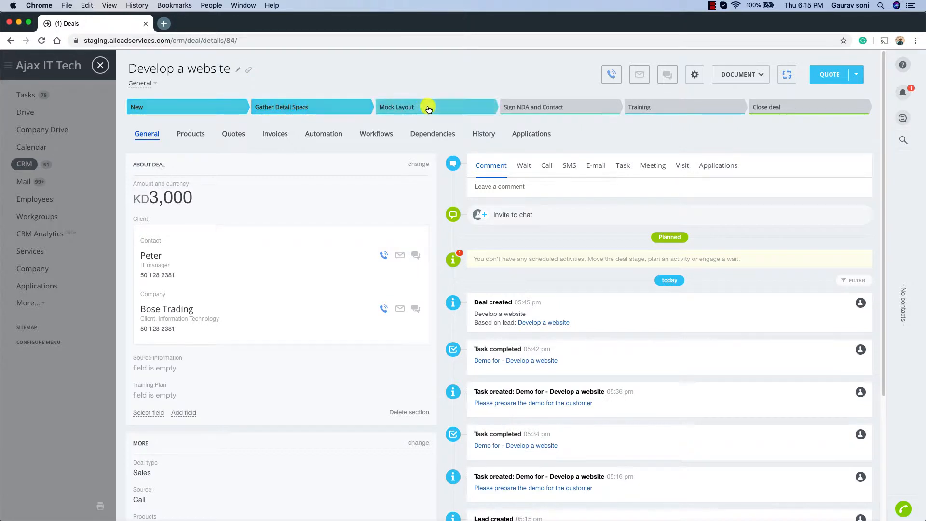
Close the deal and display the general deal stages in the CRM selection lists.
click(100, 66)
click(410, 101)
click(366, 199)
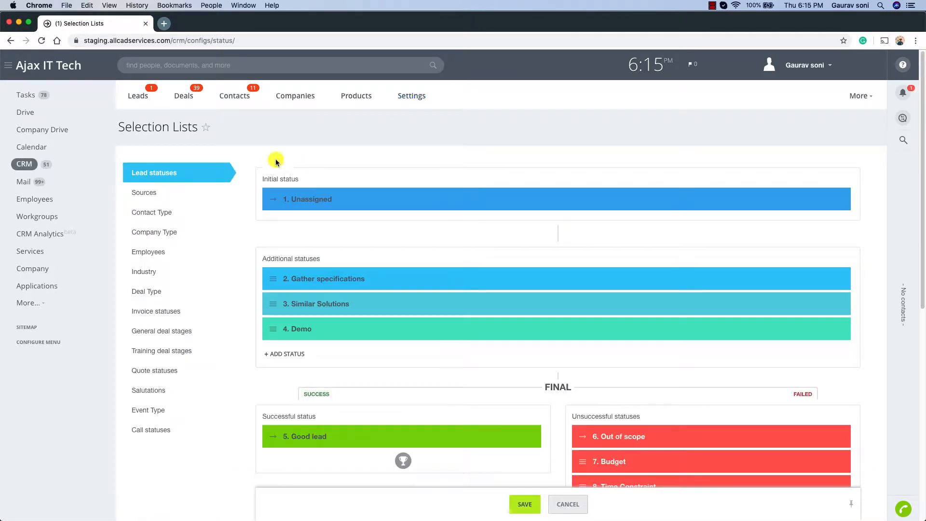
click(199, 331)
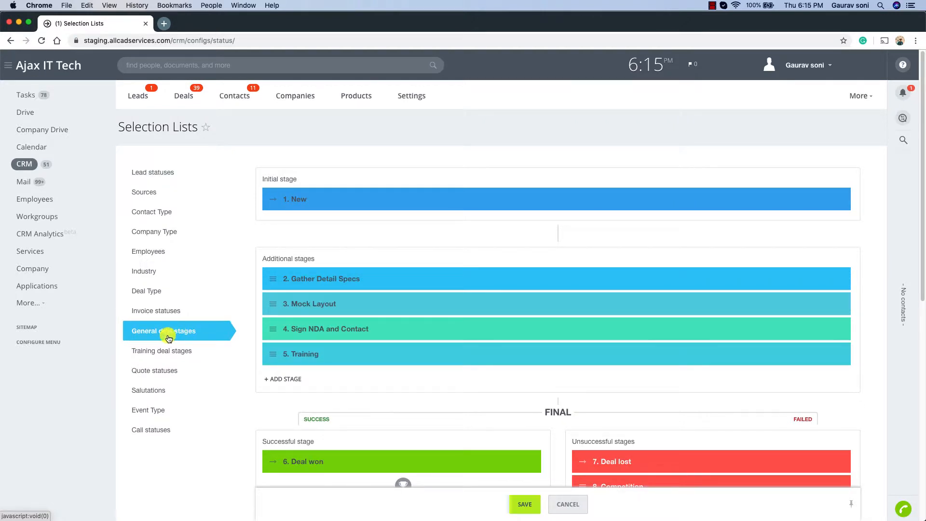
Review the initial, additional, successful and unsuccessful general deal stages and save the stage list.
drag(310, 179, 260, 178)
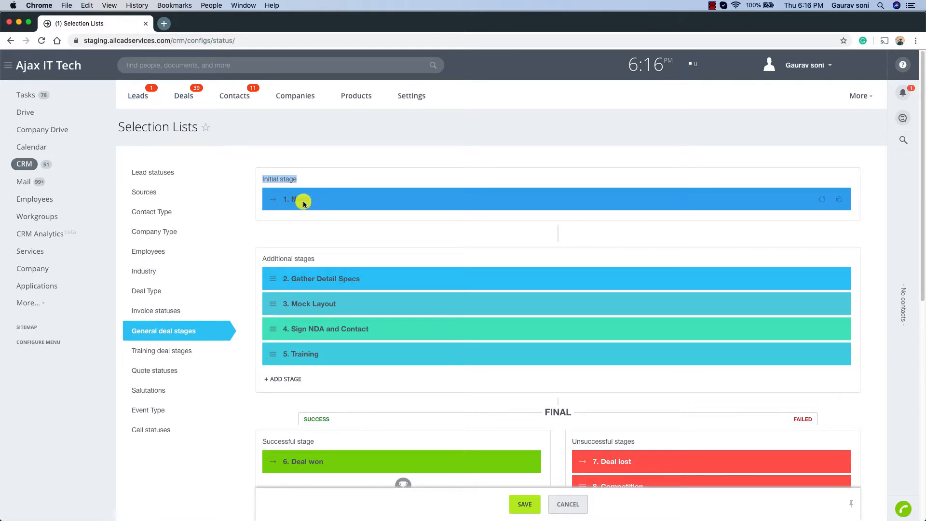
scroll(415, 215, down, 2)
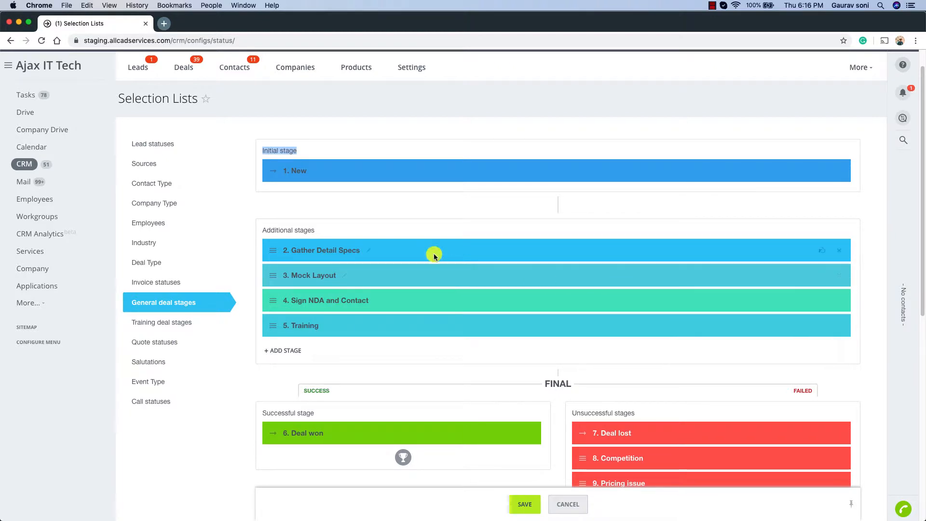
scroll(435, 260, down, 3)
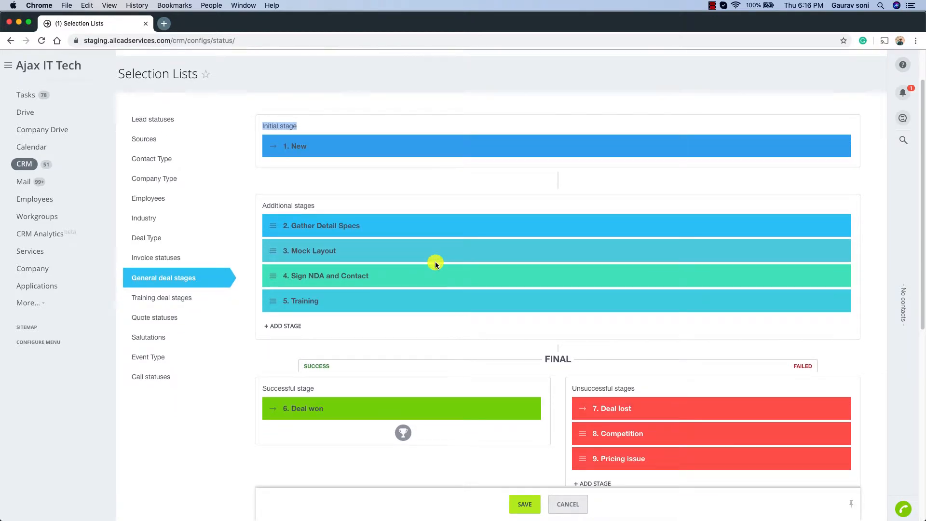
scroll(435, 267, down, 2)
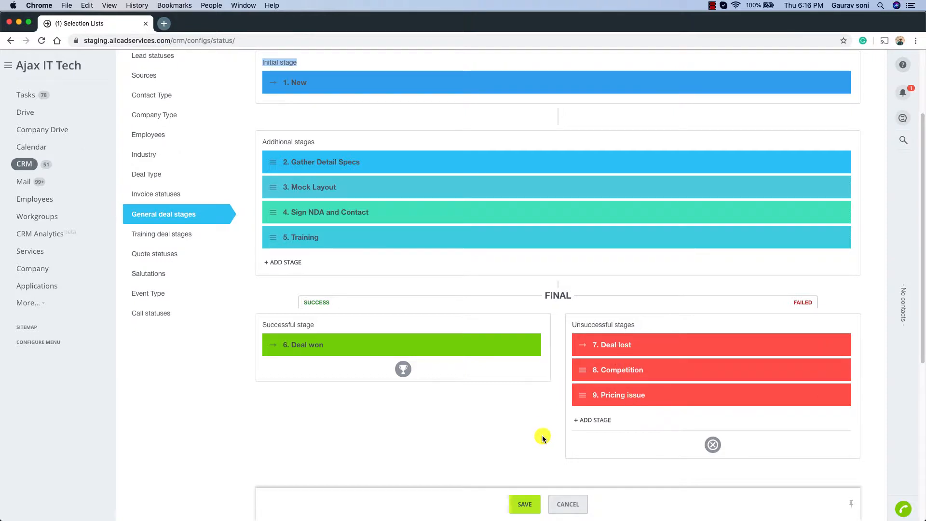
scroll(506, 289, up, 1)
click(528, 502)
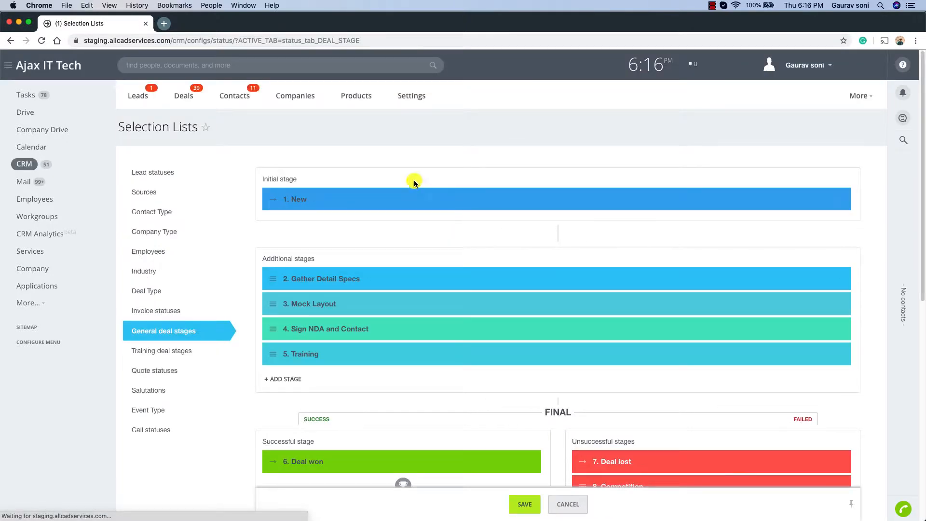
Return to the deals list, reopen the "Develop a website" deal and examine its title, client details and activity history.
click(189, 94)
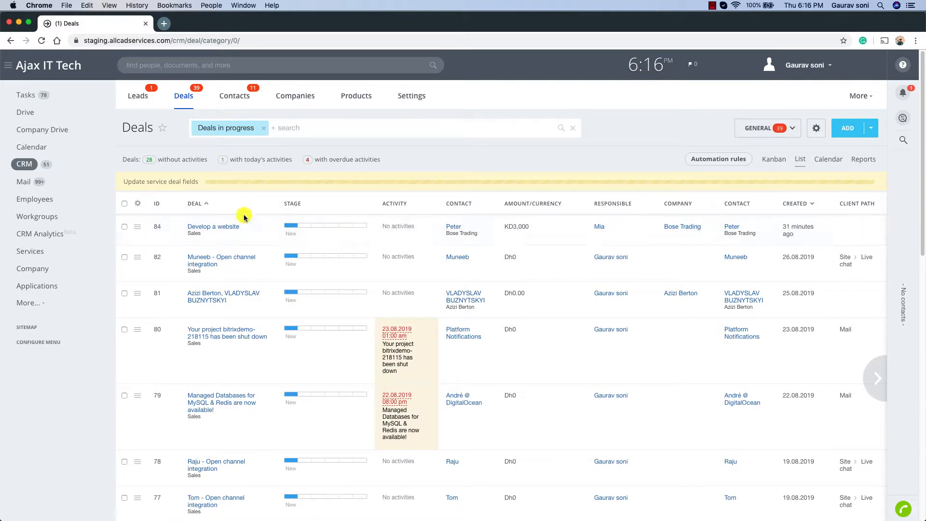
click(218, 231)
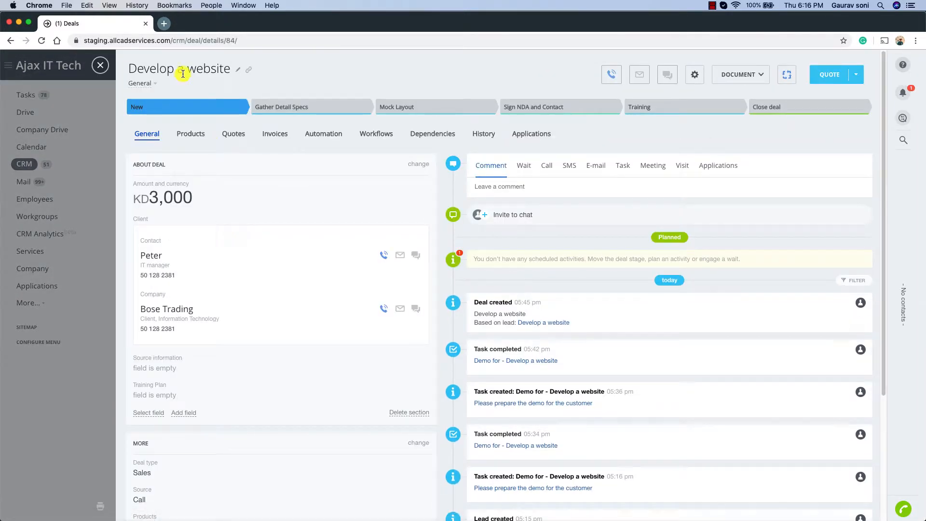
drag(162, 71, 218, 71)
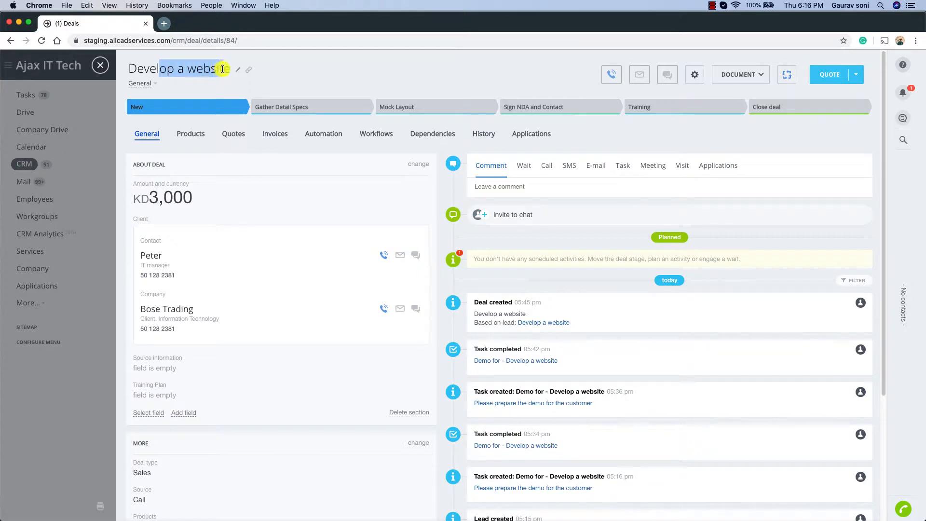
click(232, 78)
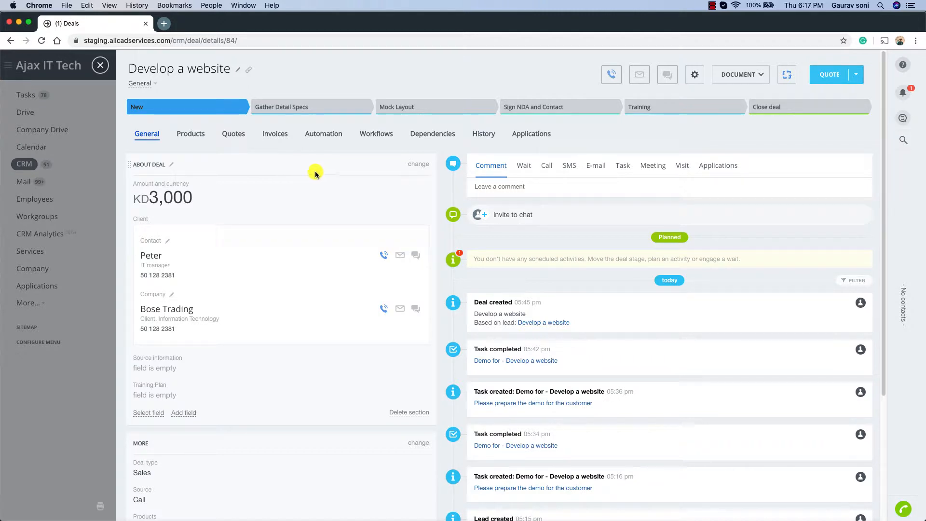
scroll(275, 162, down, 1)
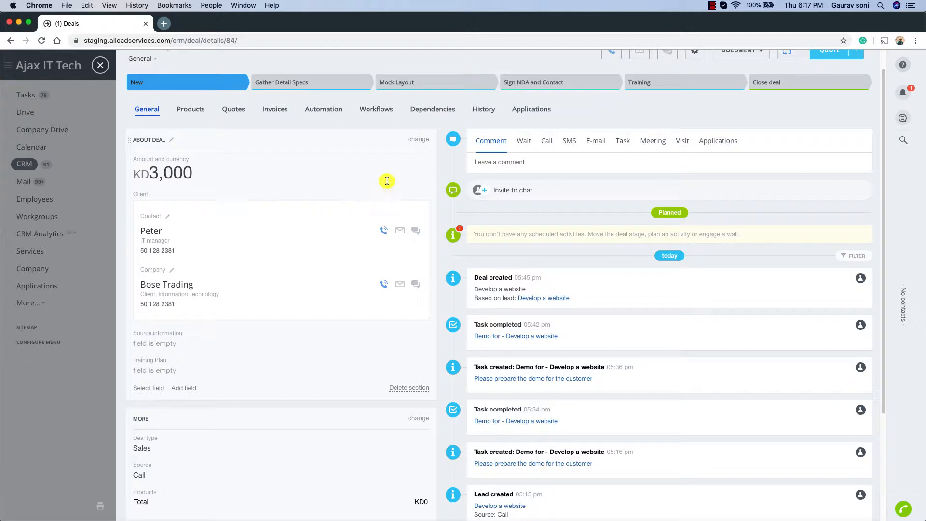
scroll(678, 171, up, 1)
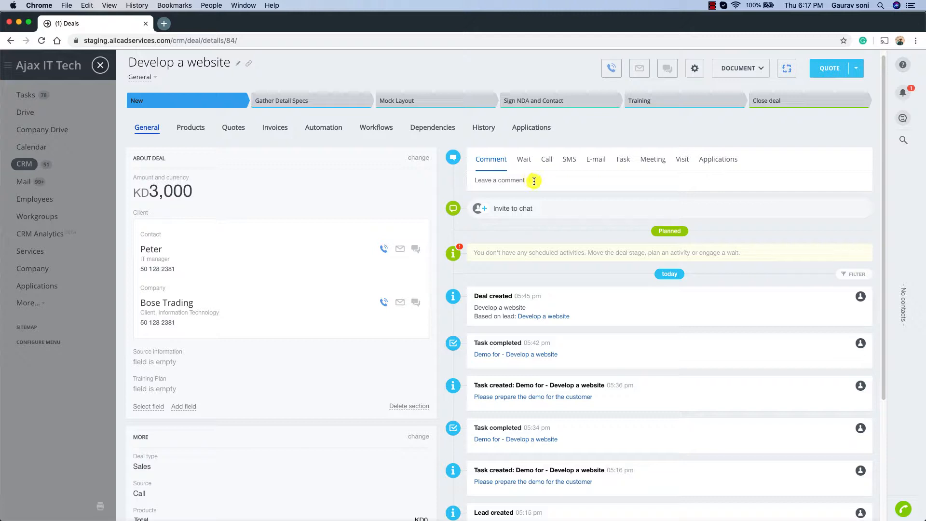
Post the comment "Met the customer , he is interested in the product" to the deal's timeline.
click(534, 179)
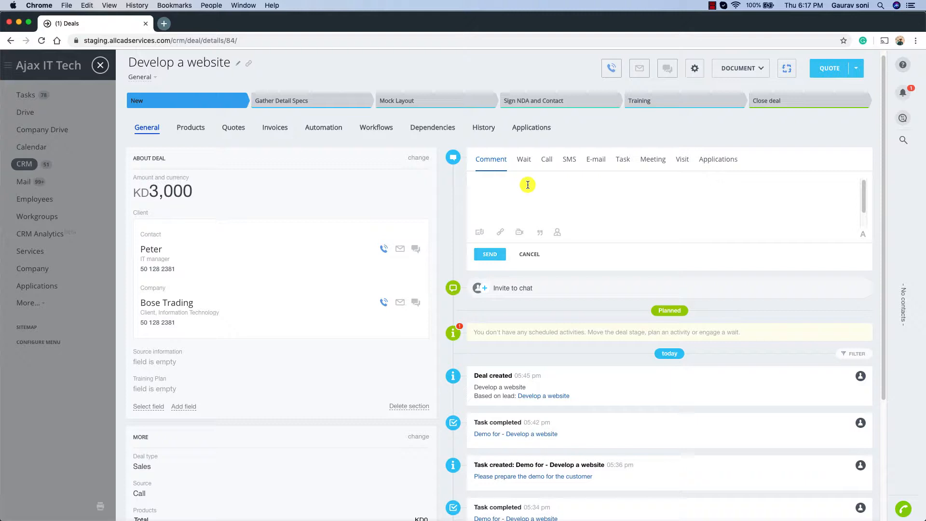
text(t the customer , he is)
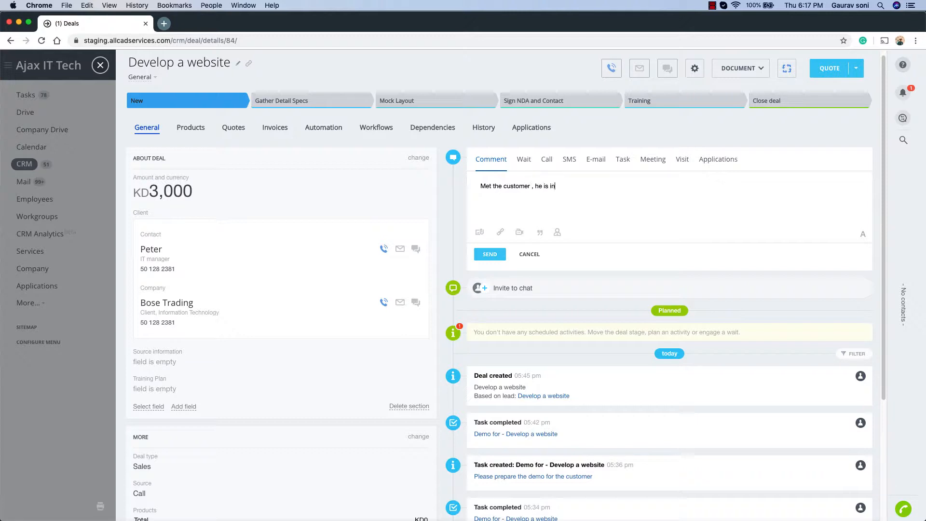
text(in the product)
click(490, 255)
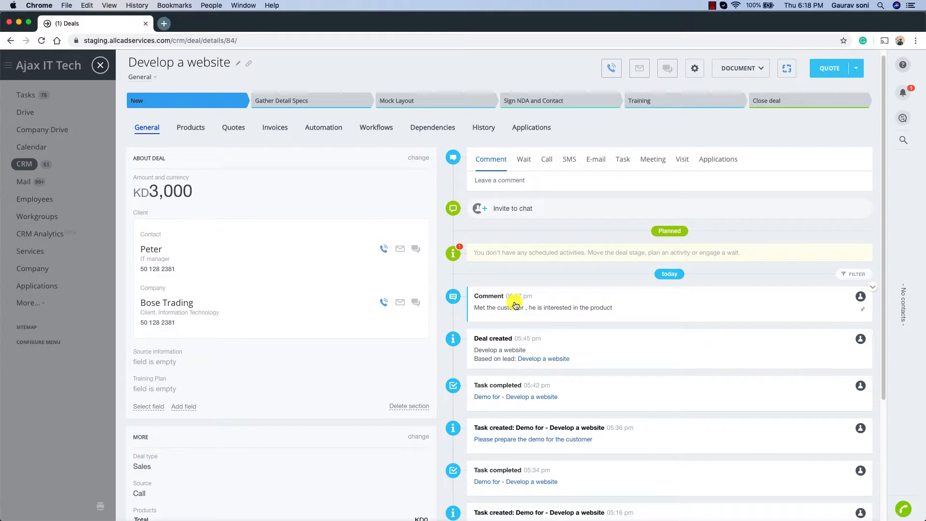
Put the deal on wait for 1 week or until client activity is detected, and check the planned waiting entry.
click(528, 163)
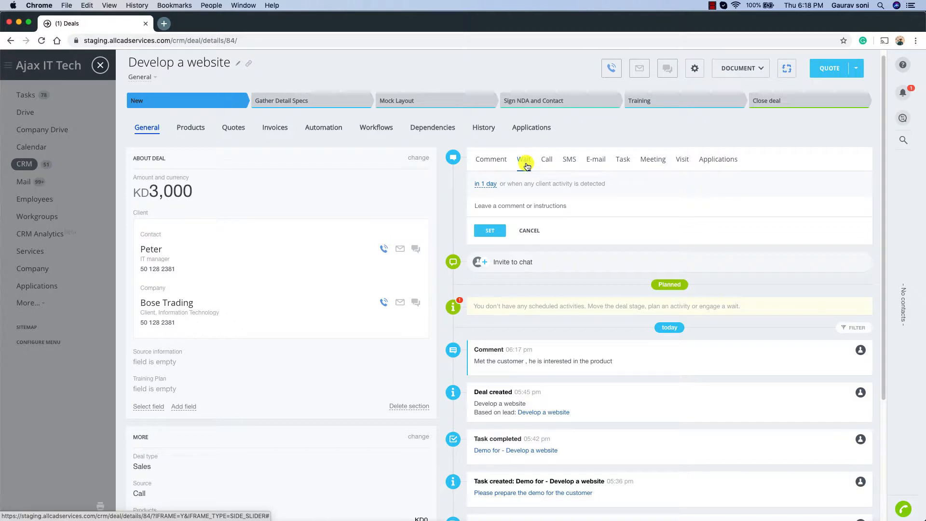
click(488, 185)
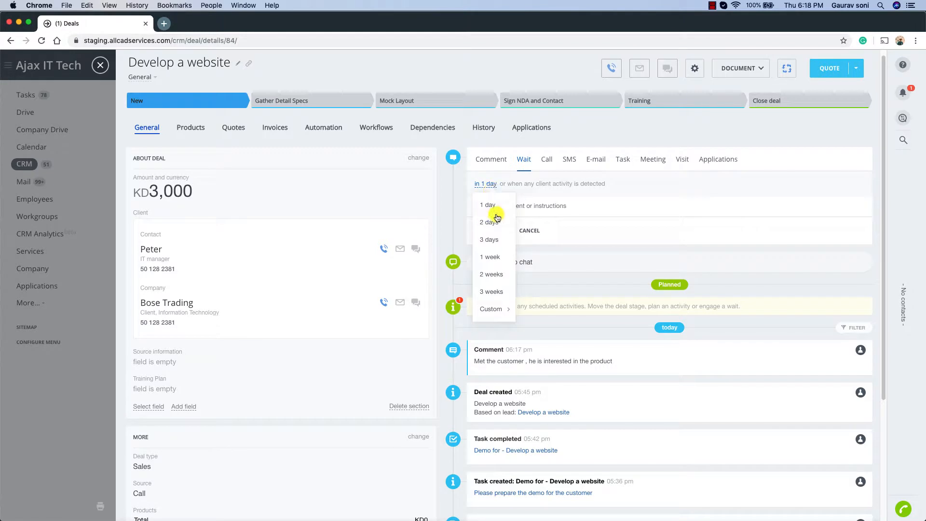
click(491, 256)
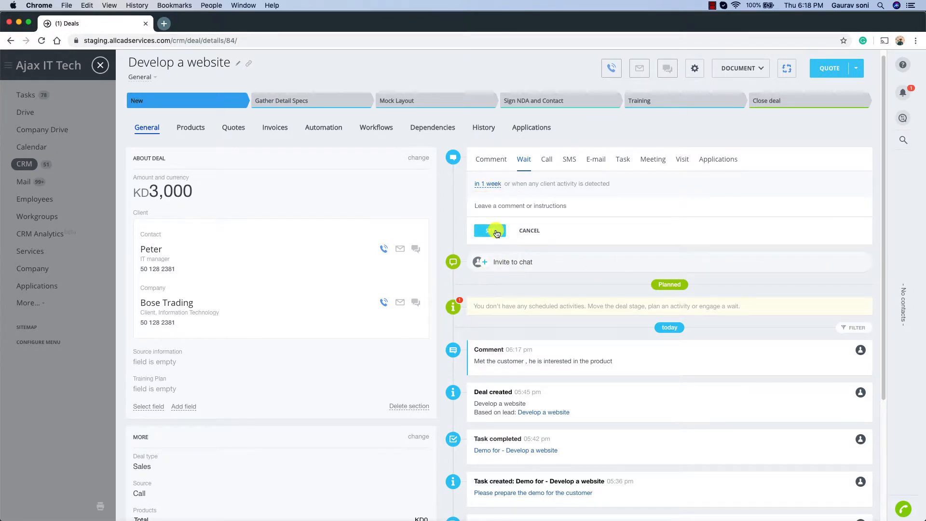
click(490, 230)
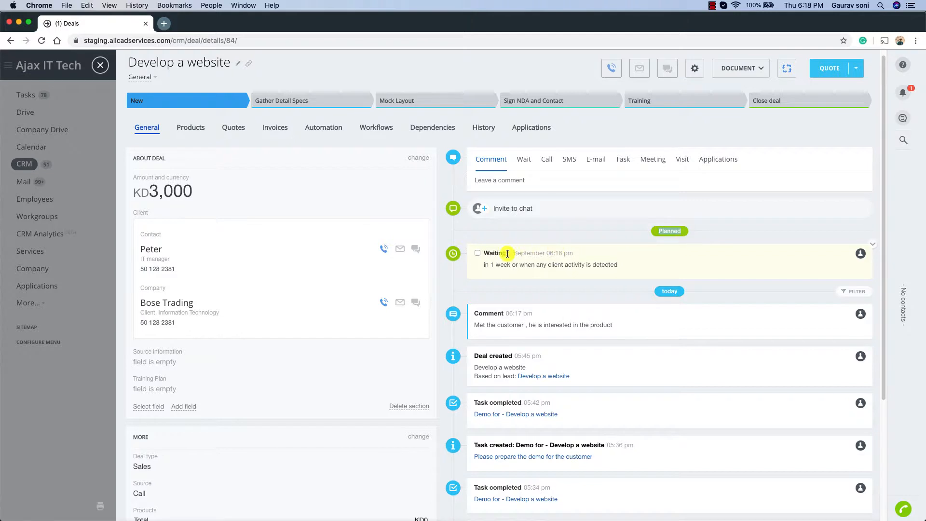
drag(507, 253, 577, 252)
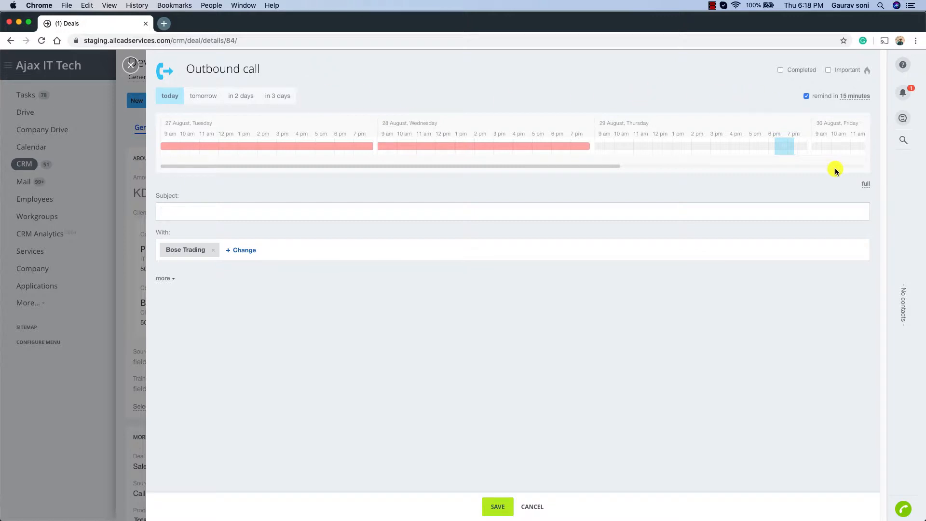
Show the full scheduling fields of the outbound call and set it to 06.09.2019 at 11:00 am for 1 hour.
click(866, 186)
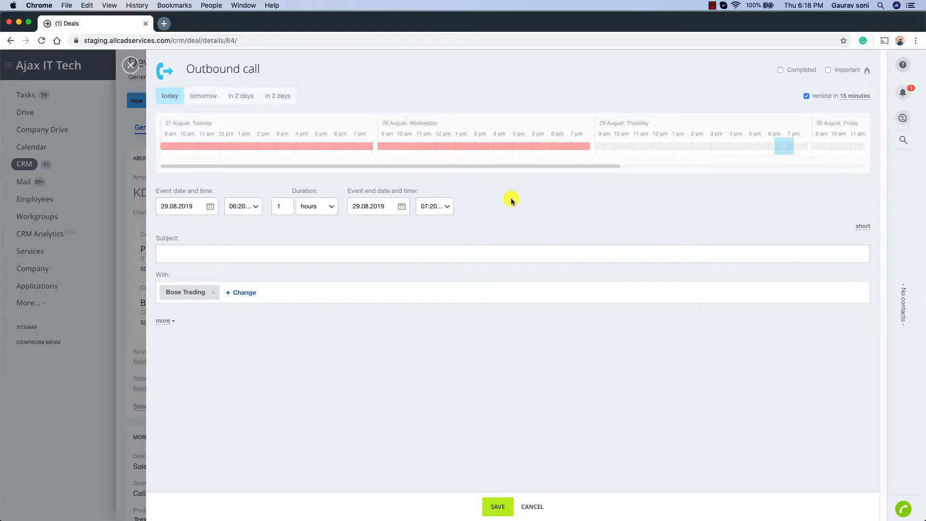
click(194, 208)
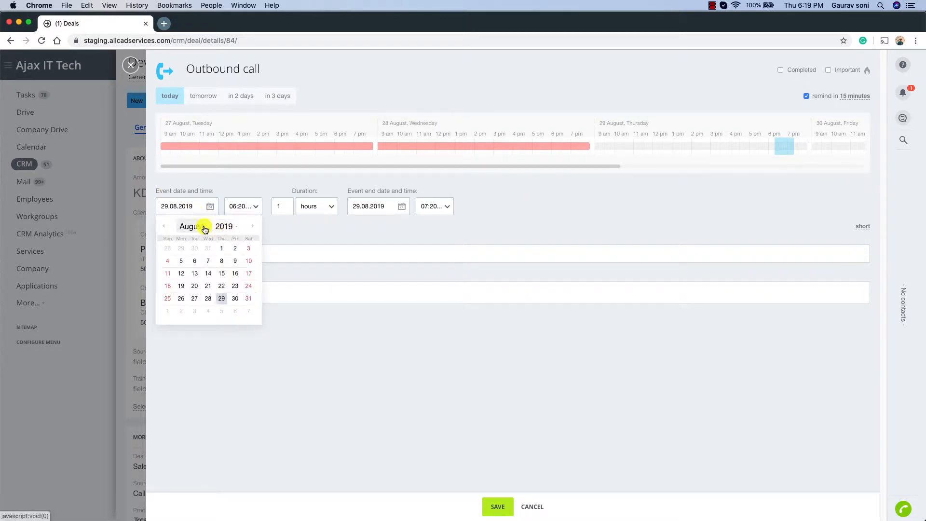
click(199, 227)
click(208, 313)
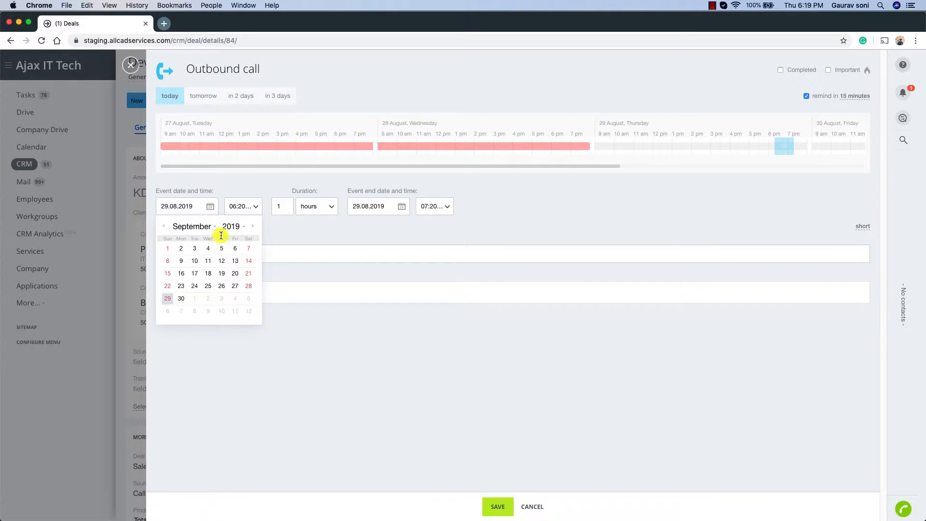
click(236, 249)
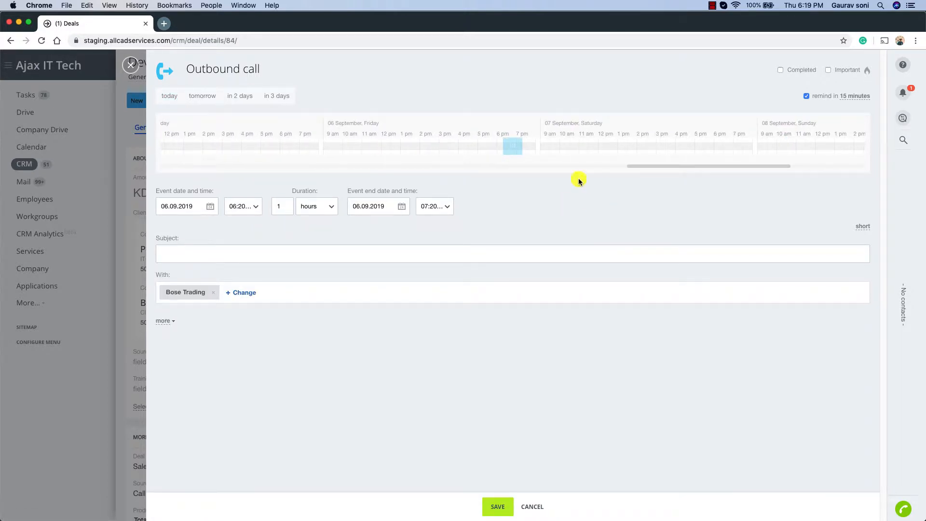
drag(512, 147, 371, 148)
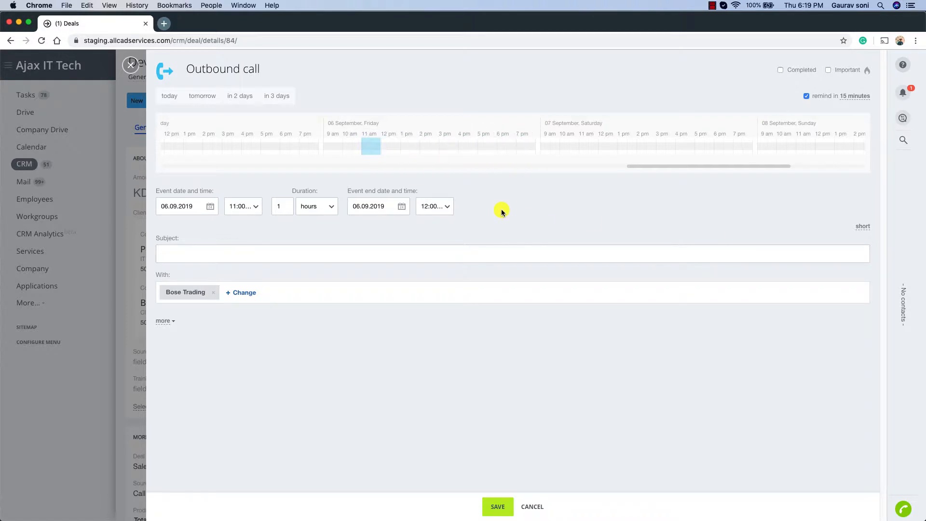
Give the call the subject "Introduce our Product" and replace its responsible person with another employee from the recent people.
click(209, 255)
text(Introduce our Product)
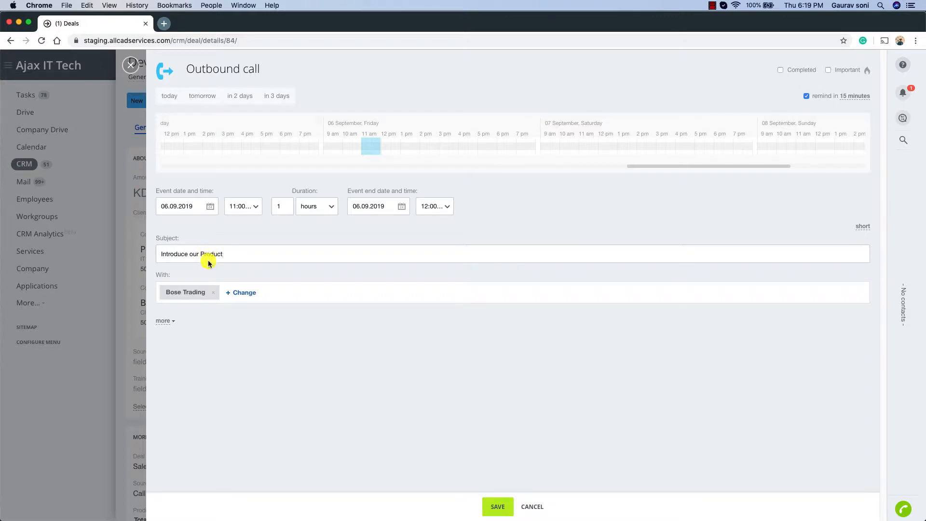
click(164, 321)
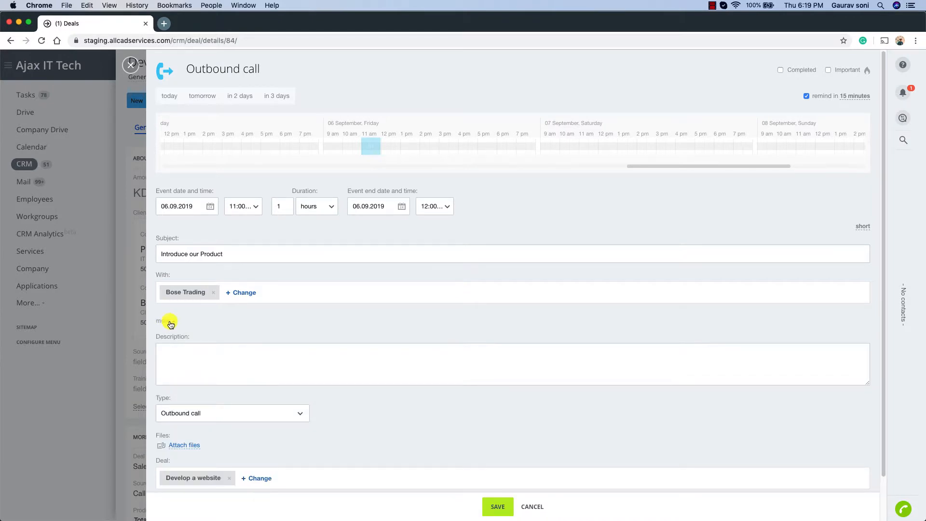
scroll(207, 316, down, 2)
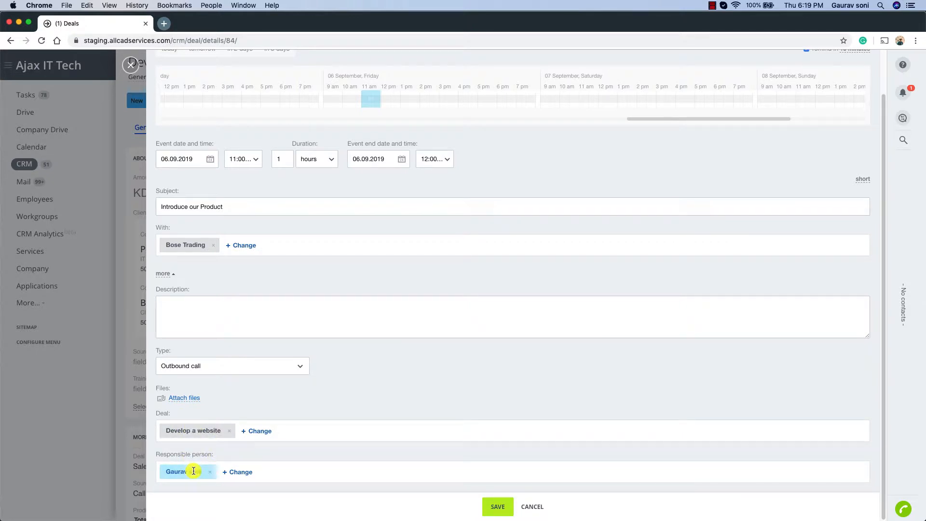
click(231, 472)
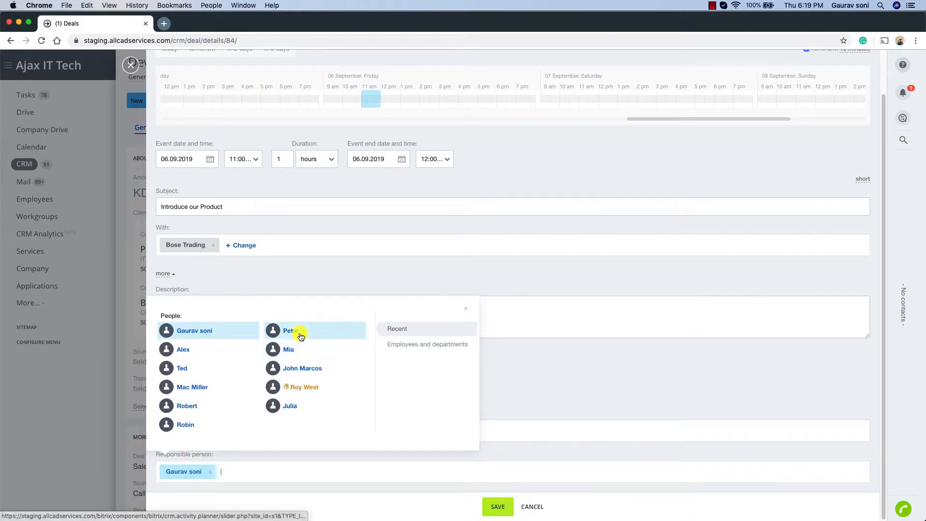
click(192, 350)
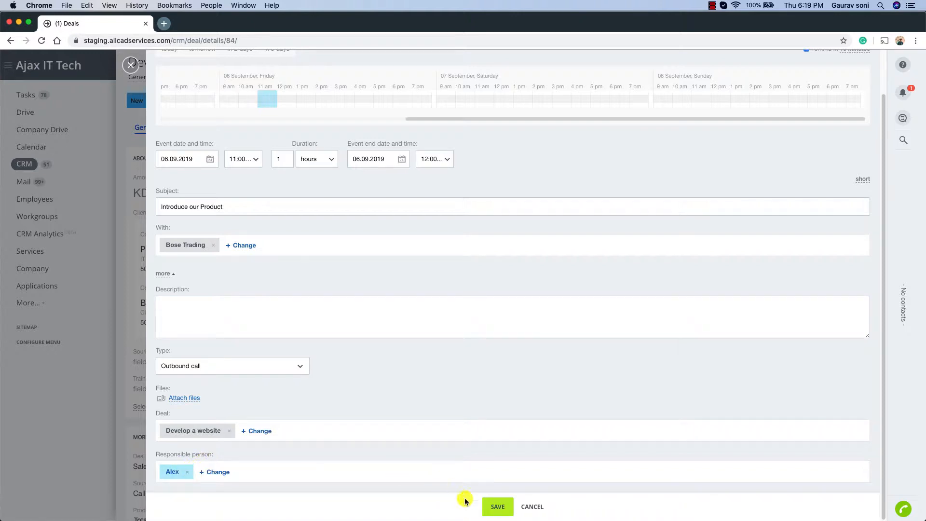
Save the scheduled outbound call and review the planned entry and the stage history in the deal's timeline.
click(496, 505)
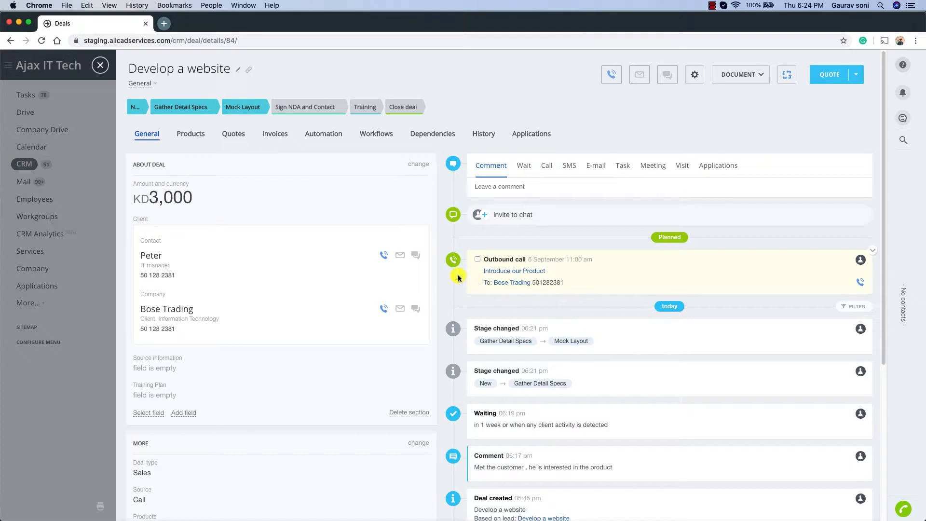
scroll(458, 278, down, 1)
scroll(457, 278, down, 3)
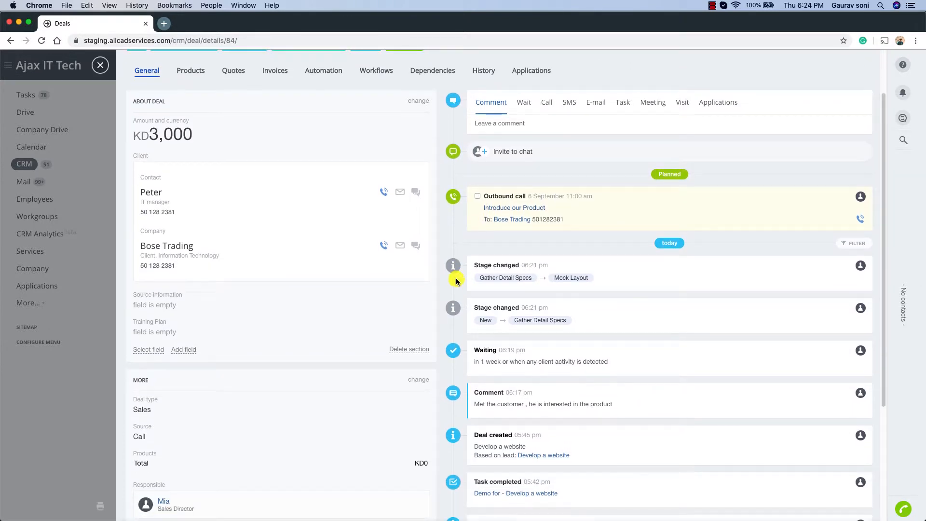
scroll(448, 298, down, 5)
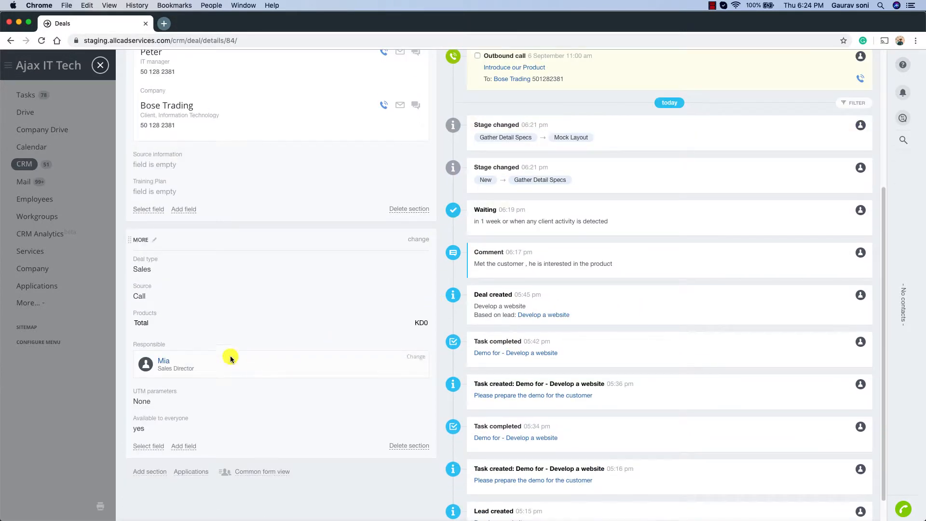
View the people available as the deal's responsible person and close the selection without choosing anyone.
drag(132, 343, 169, 344)
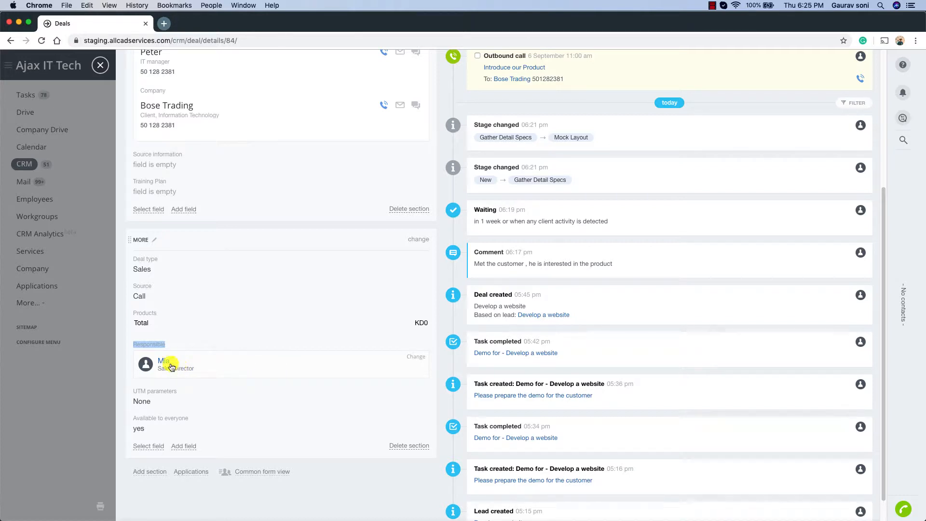
click(414, 358)
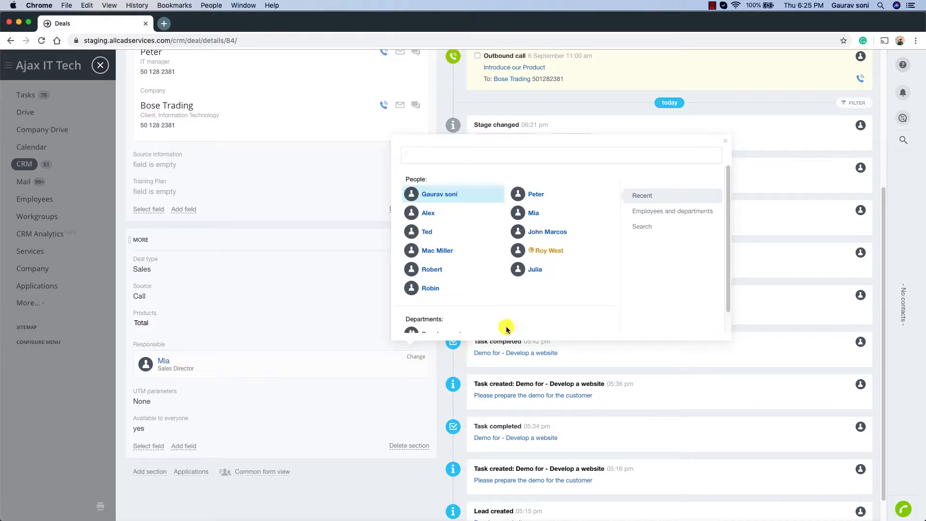
click(448, 364)
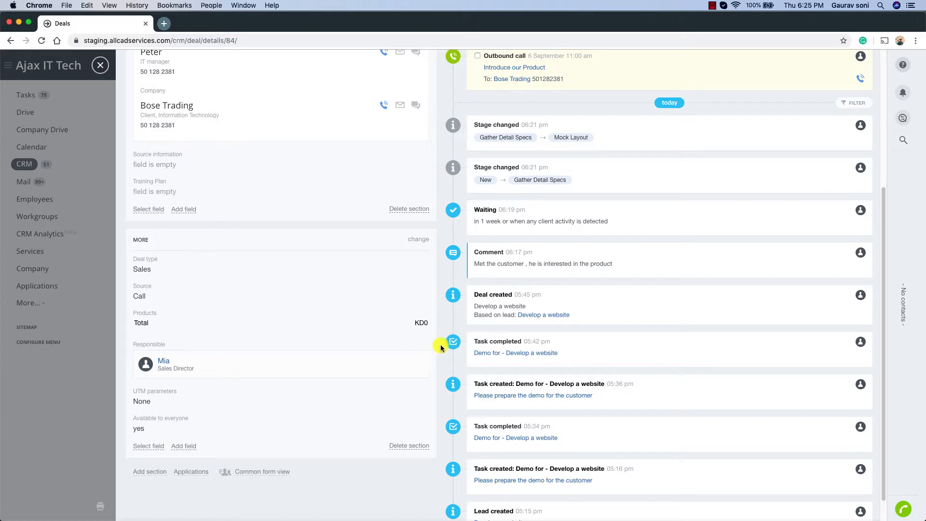
Close the deal and check its "Introduce our Product" activity and the activity counters in the deals list.
click(100, 70)
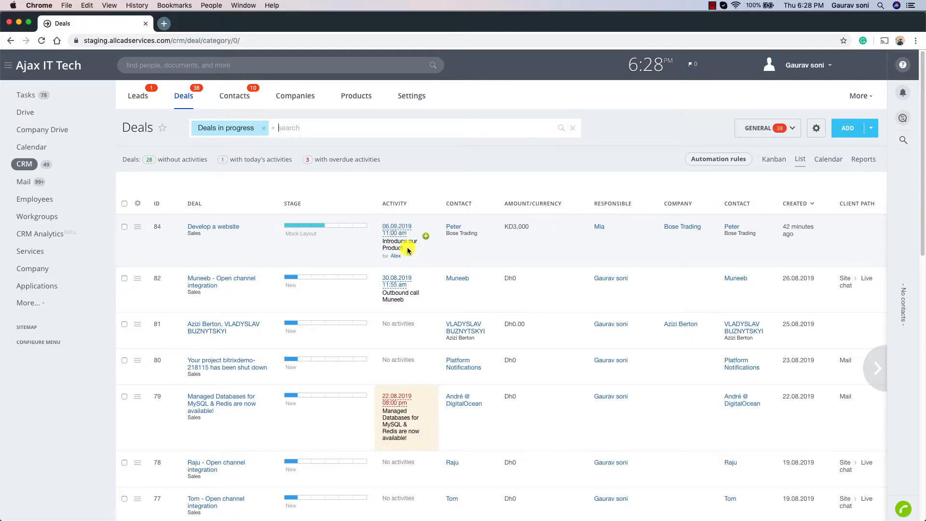
drag(384, 242, 413, 252)
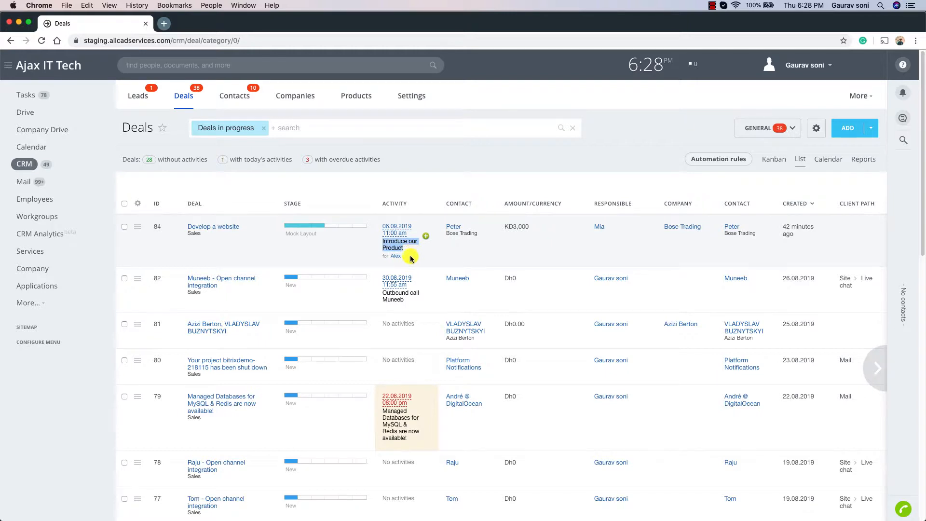
drag(404, 163, 176, 171)
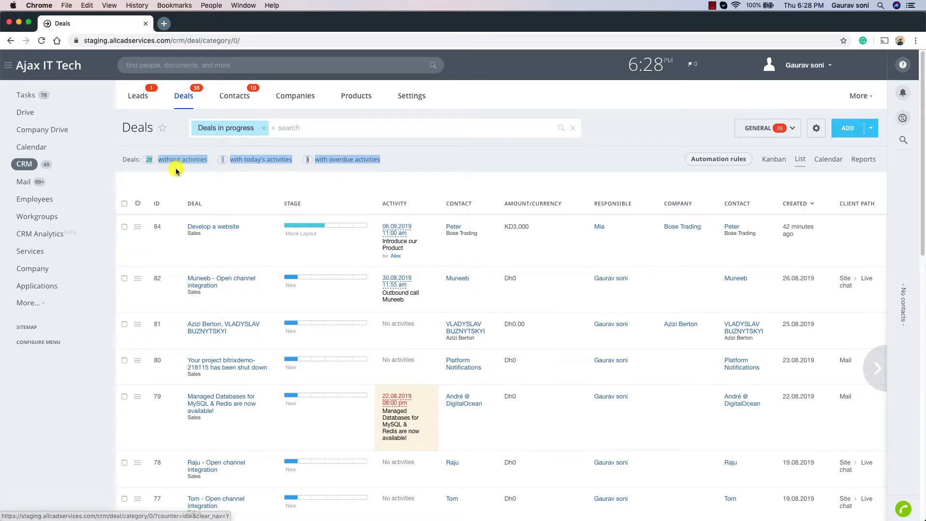
click(158, 168)
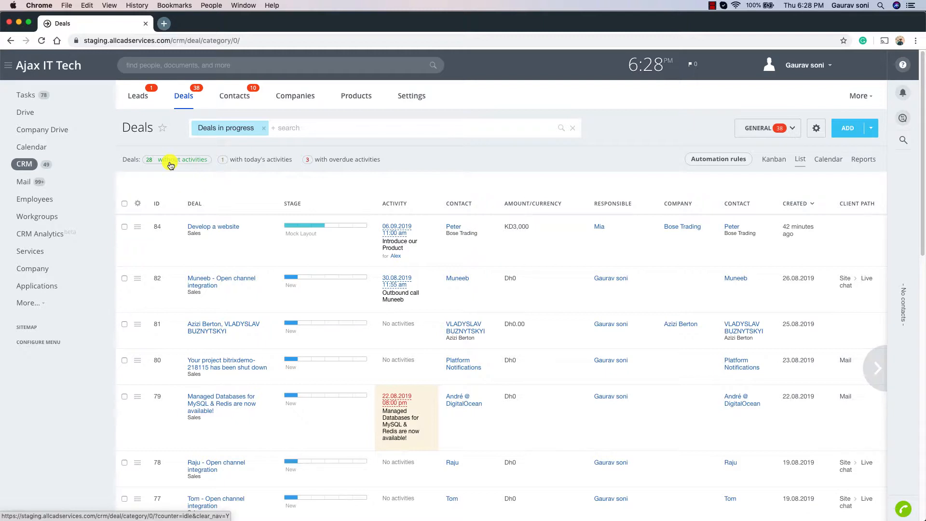
Filter the deals to those without activities and schedule an outbound call for the first one on 30.08.2019 at 02:05 pm.
click(172, 160)
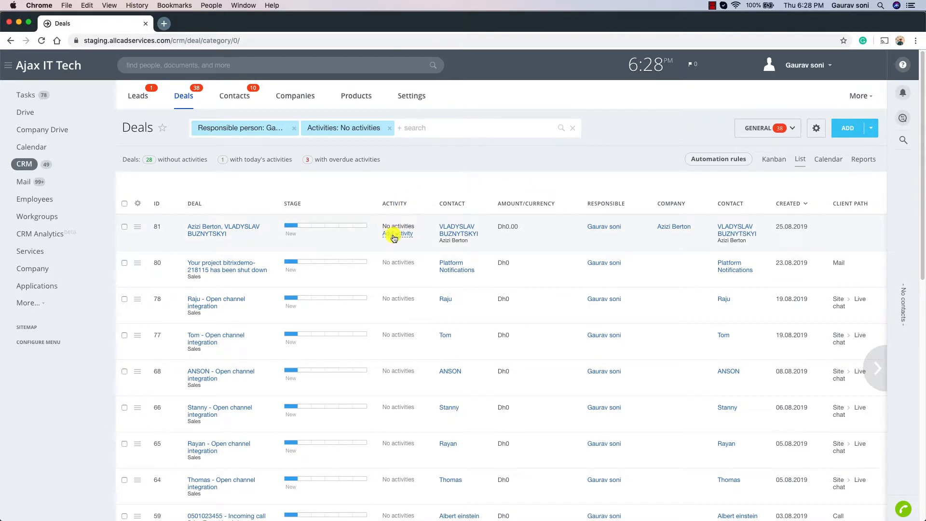
click(395, 235)
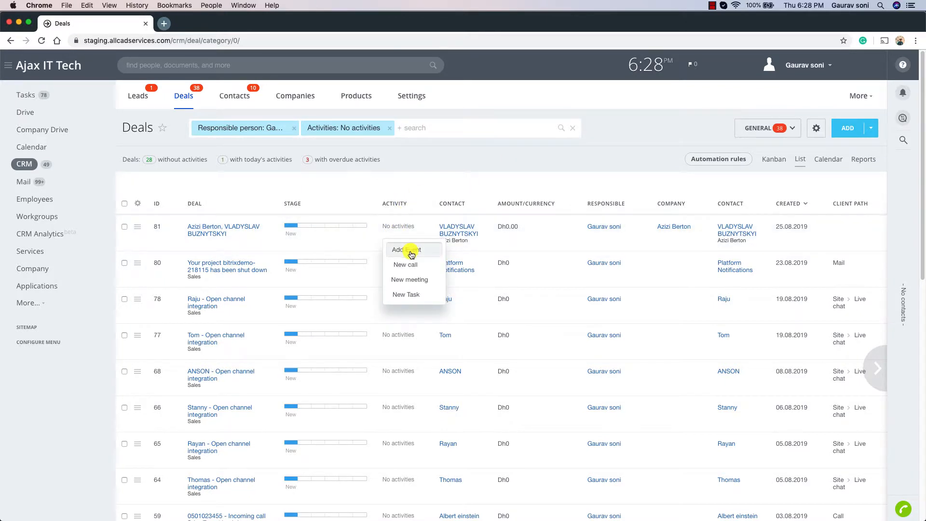
click(417, 269)
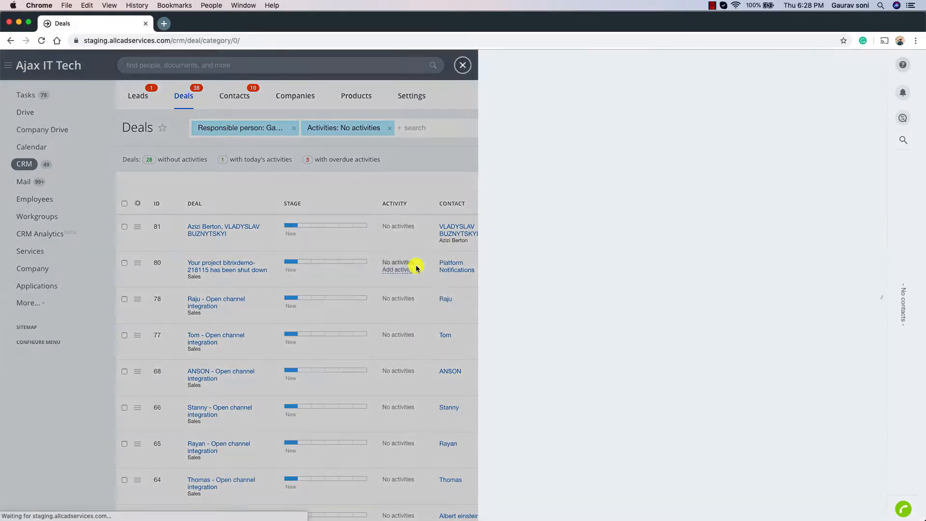
click(174, 97)
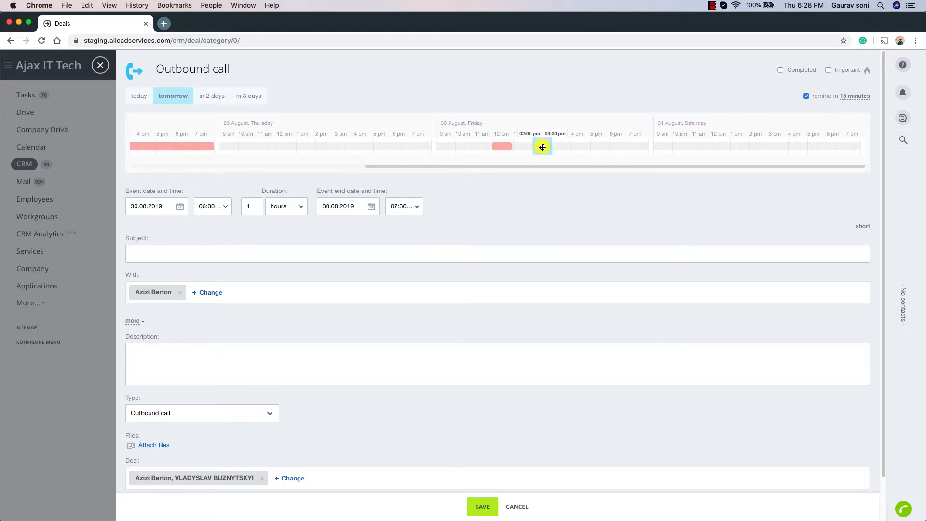
click(543, 144)
click(484, 506)
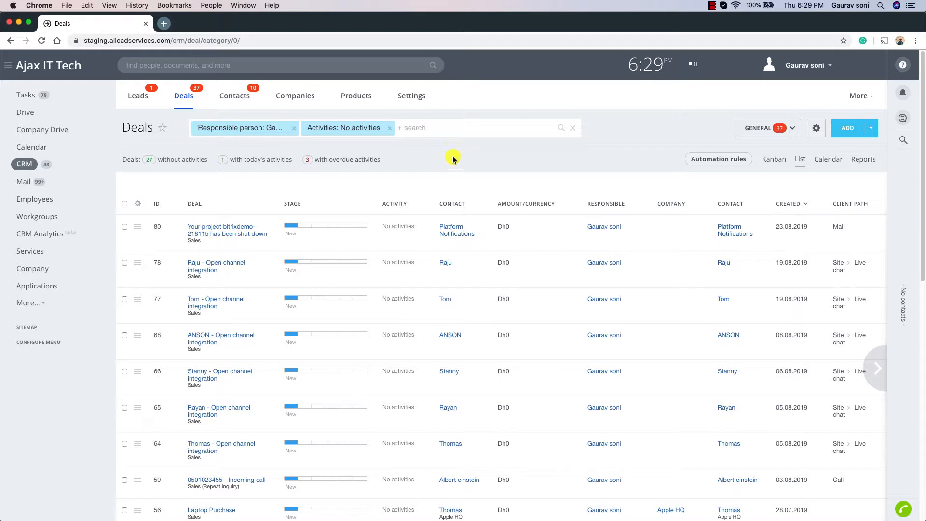
Remove the "No activities" condition from the deals filter and add Company name to its fields.
click(390, 130)
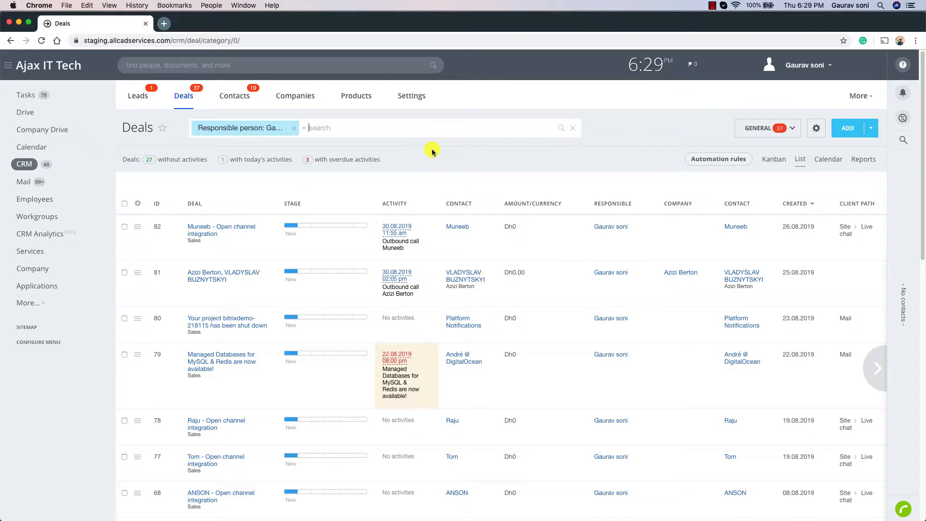
click(388, 128)
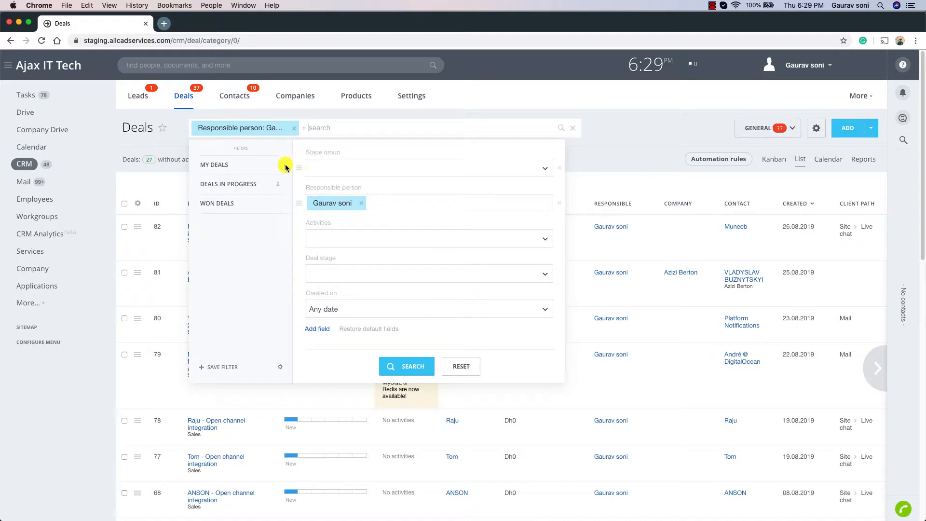
click(321, 331)
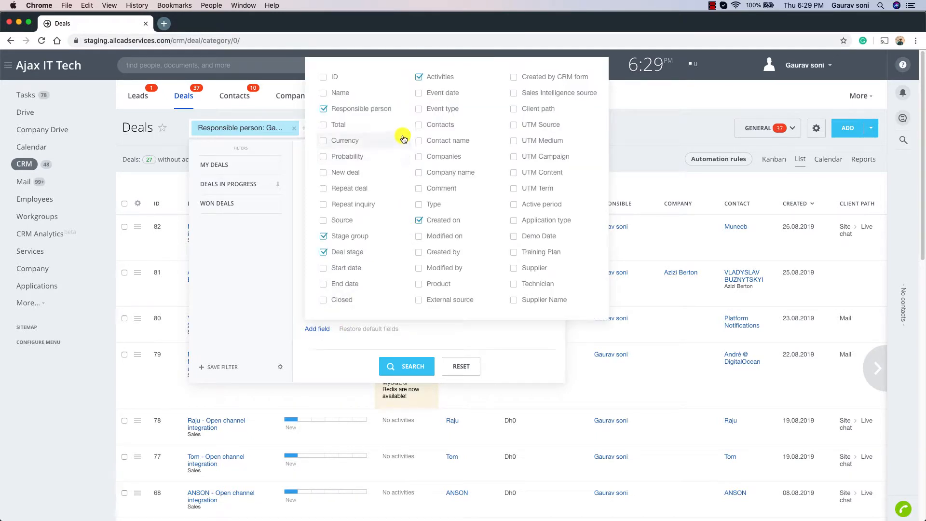
click(431, 172)
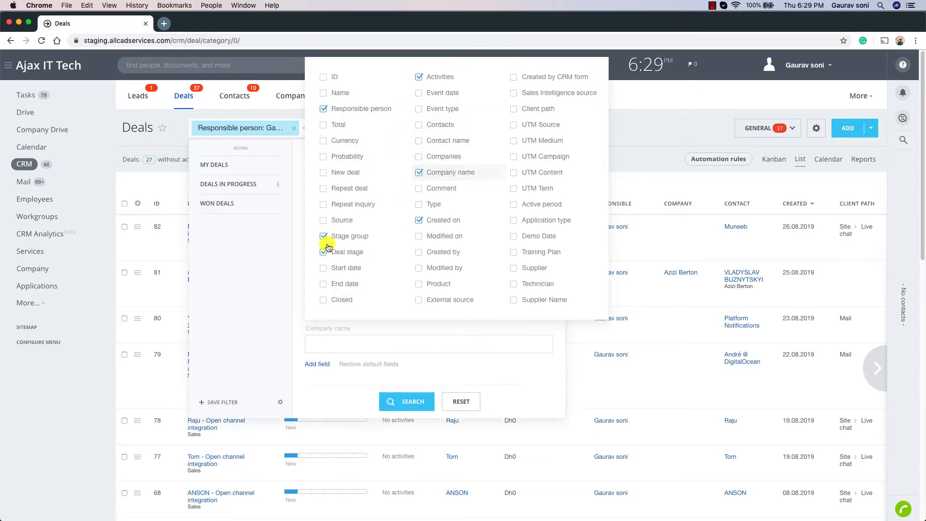
click(262, 295)
Search the deals by the company name "Apple".
click(364, 343)
text(Ap)
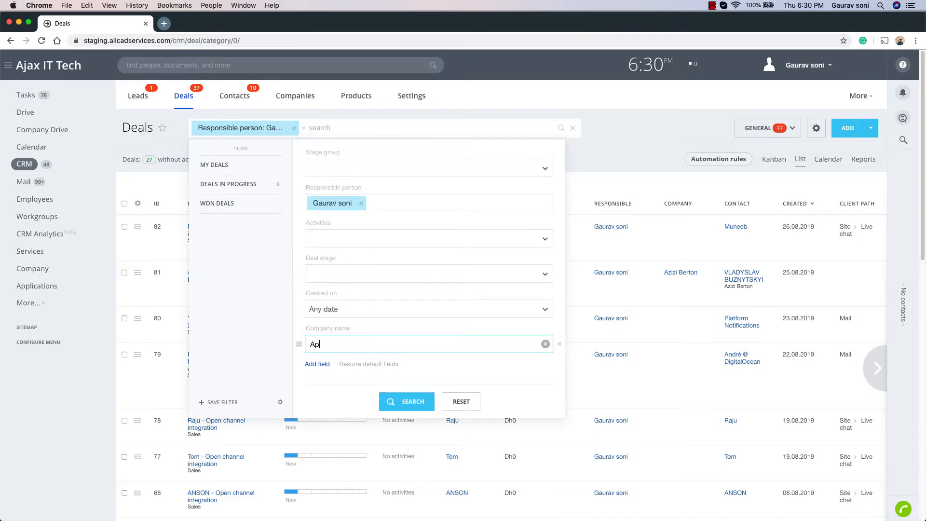
text(ple)
click(407, 404)
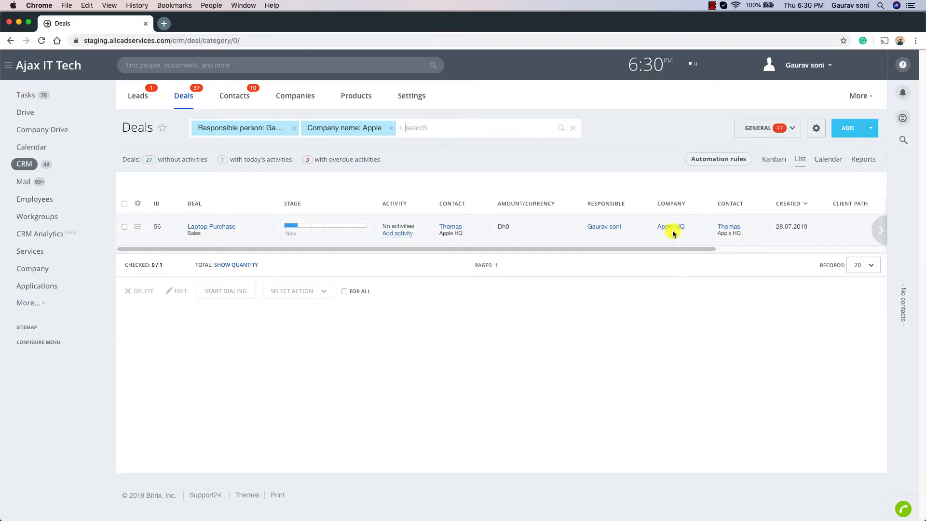
Save the current search conditions as a filter named "Apple Deals" and apply it to the deals list.
click(423, 129)
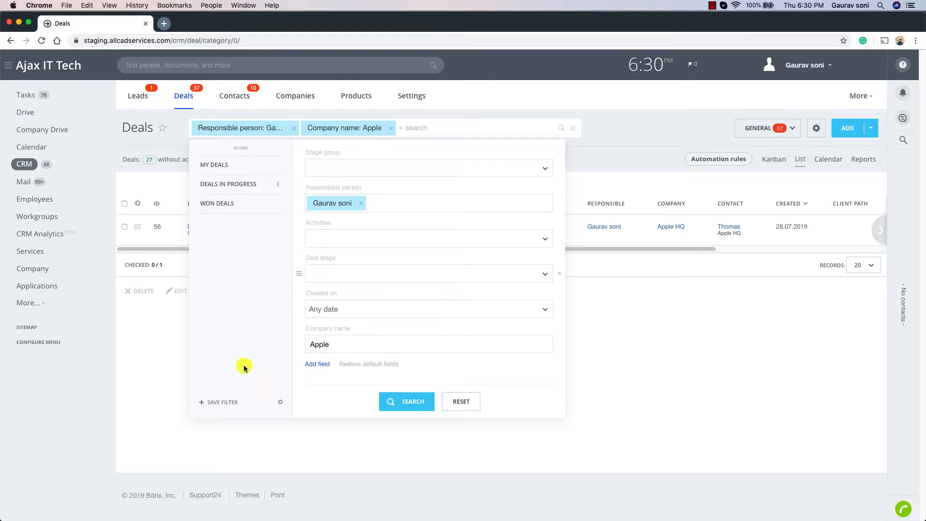
click(220, 403)
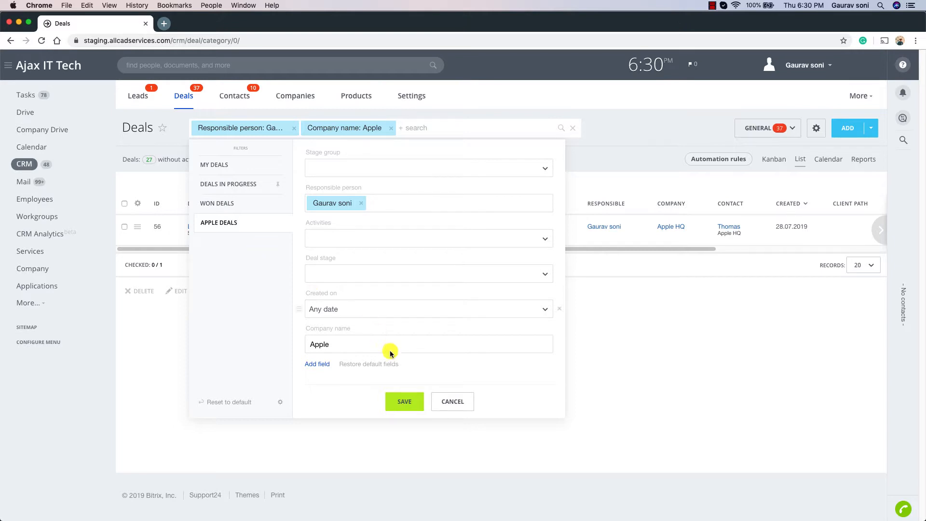
click(410, 401)
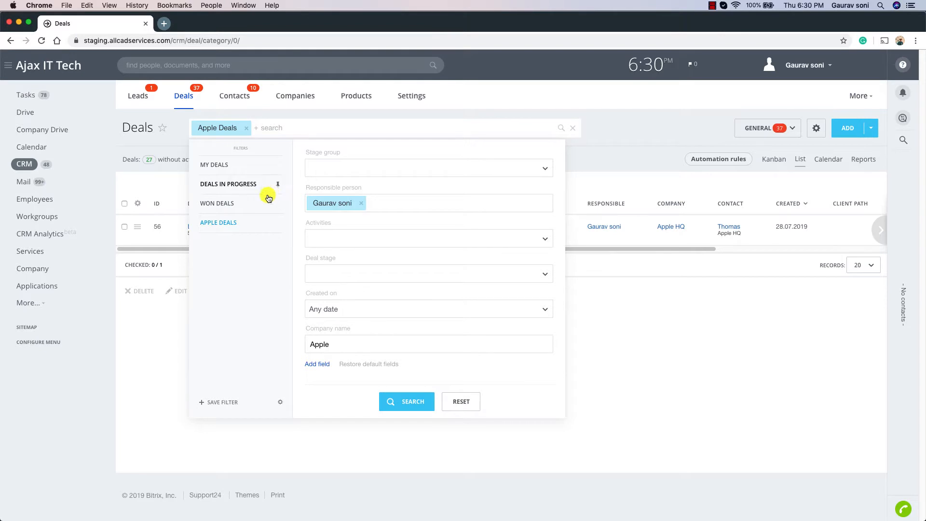
click(229, 224)
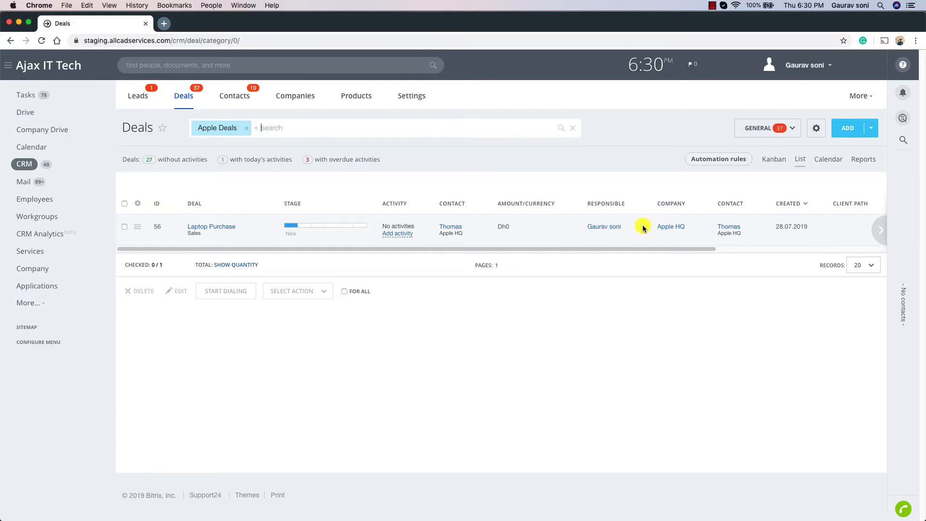
Delete the saved filter "Apple Deals", save the filter list and return to the deals list.
click(302, 127)
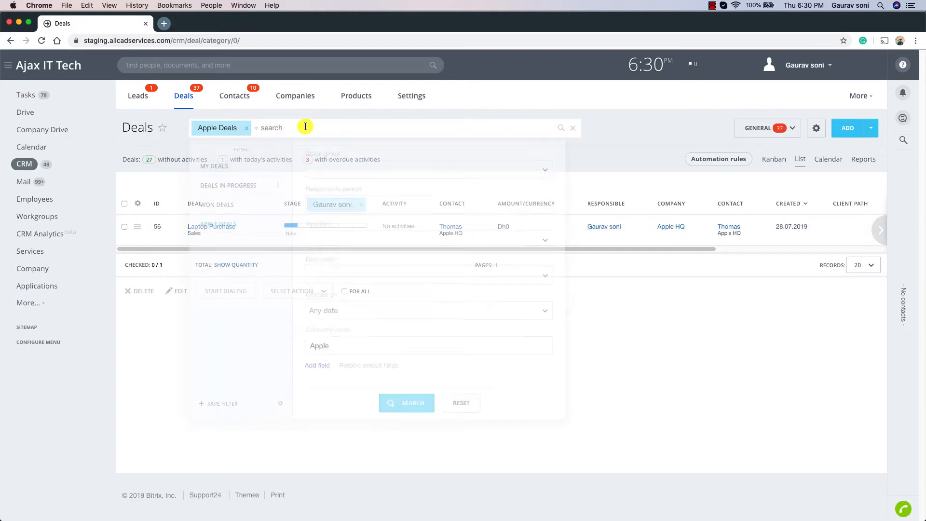
click(280, 404)
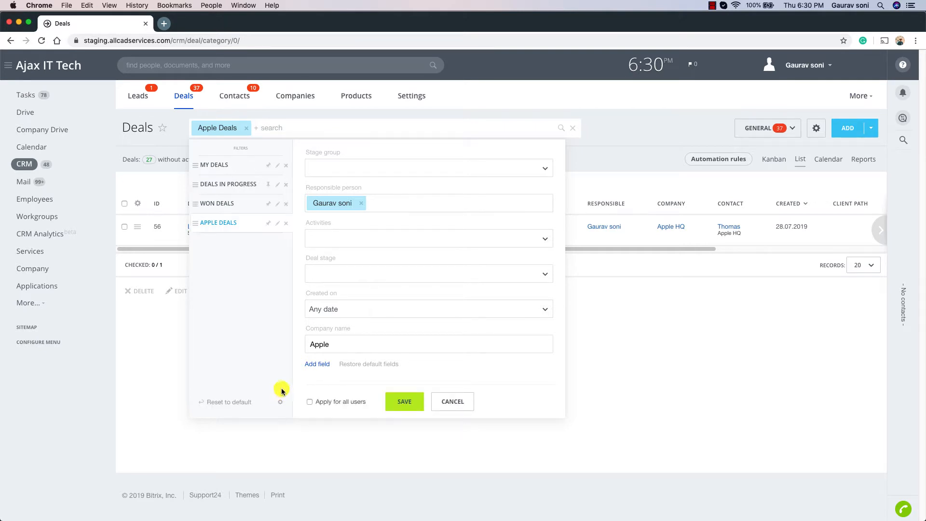
click(286, 224)
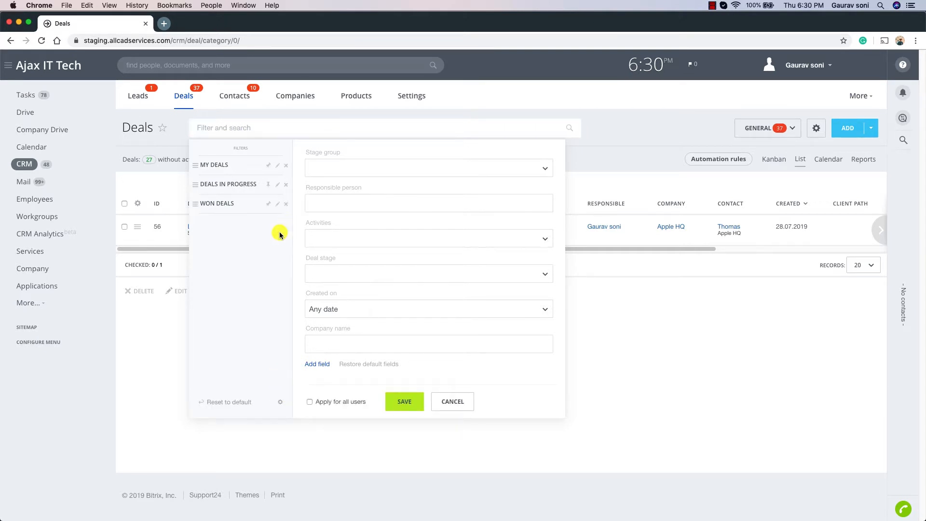
click(406, 404)
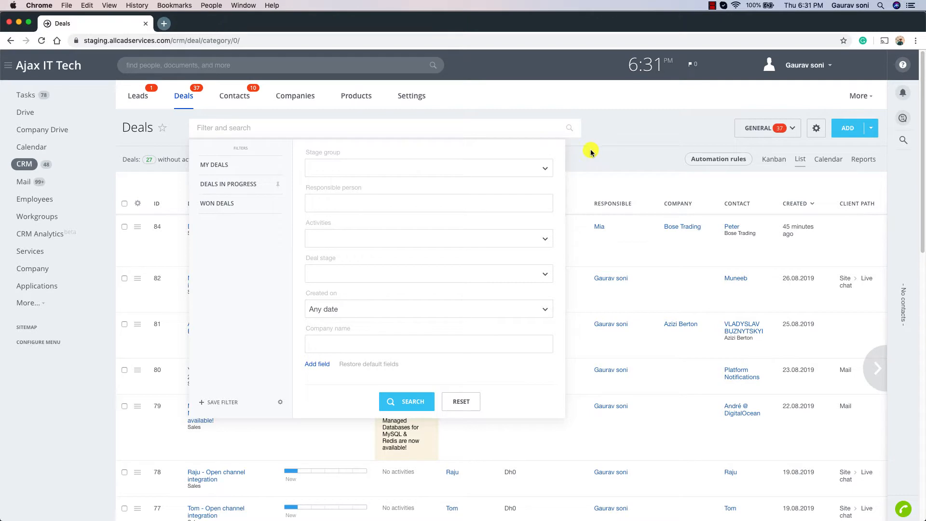
click(616, 153)
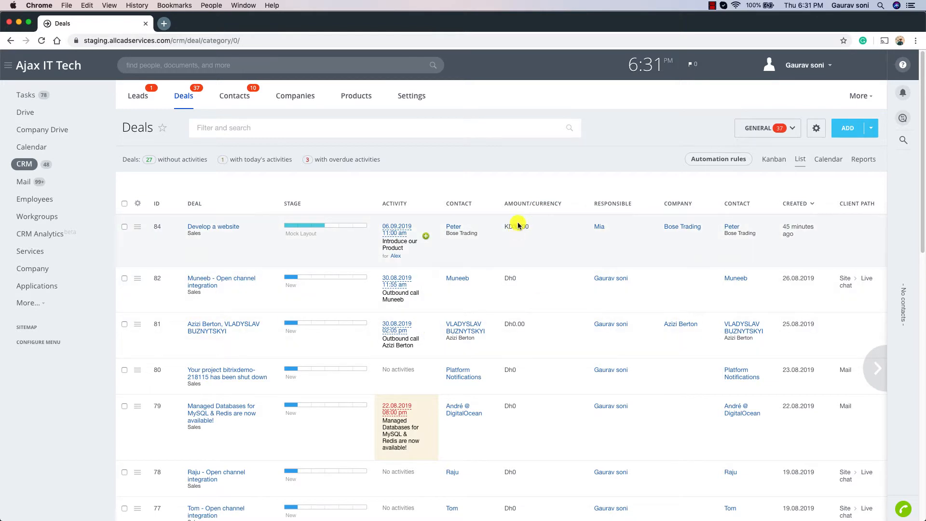
Hide the Amount/Currency column in the deals list and move the Activity column to the front, before ID.
click(138, 203)
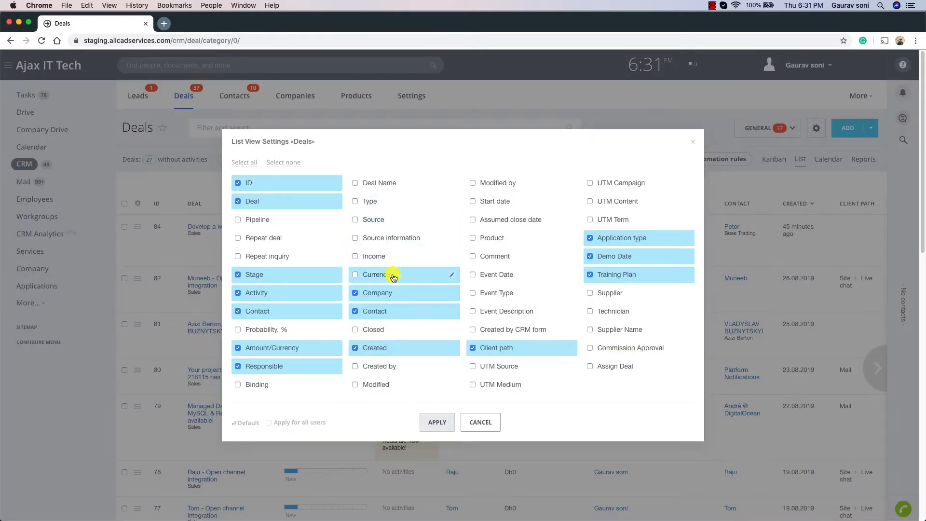
click(238, 349)
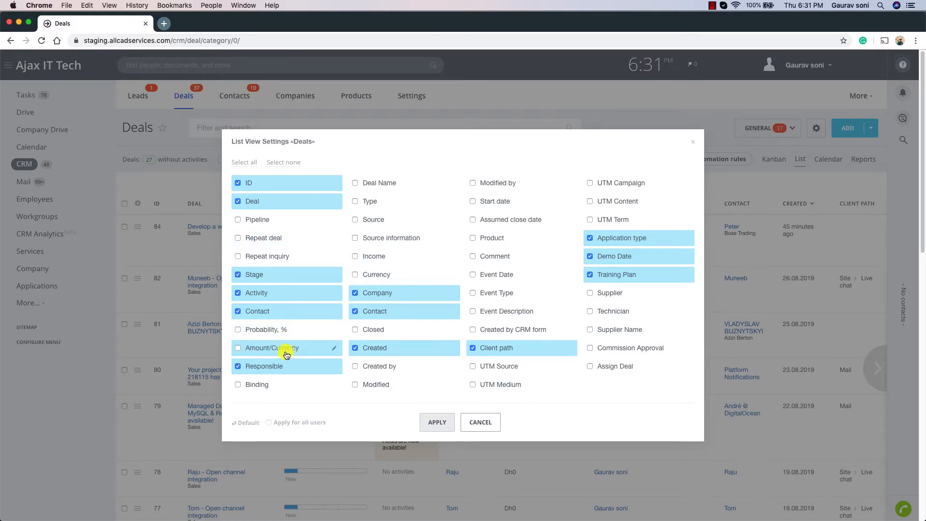
click(441, 422)
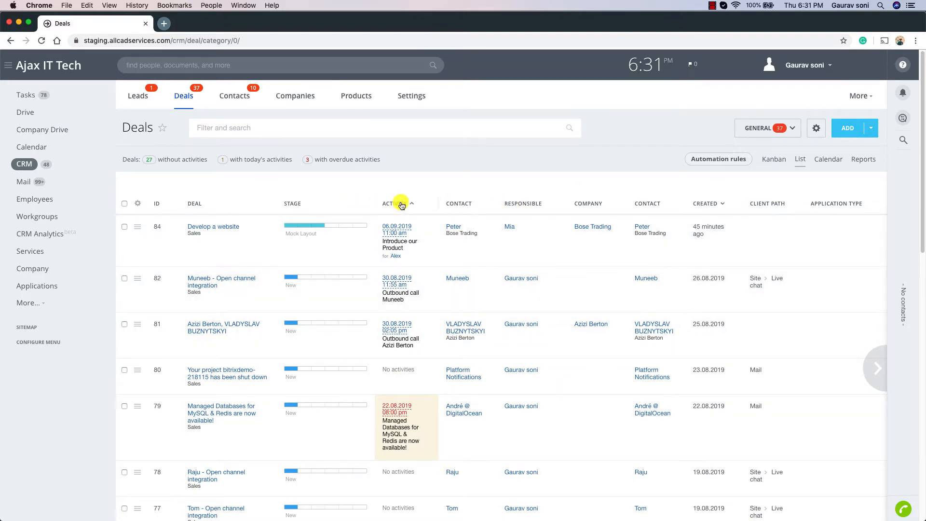
drag(403, 207, 147, 193)
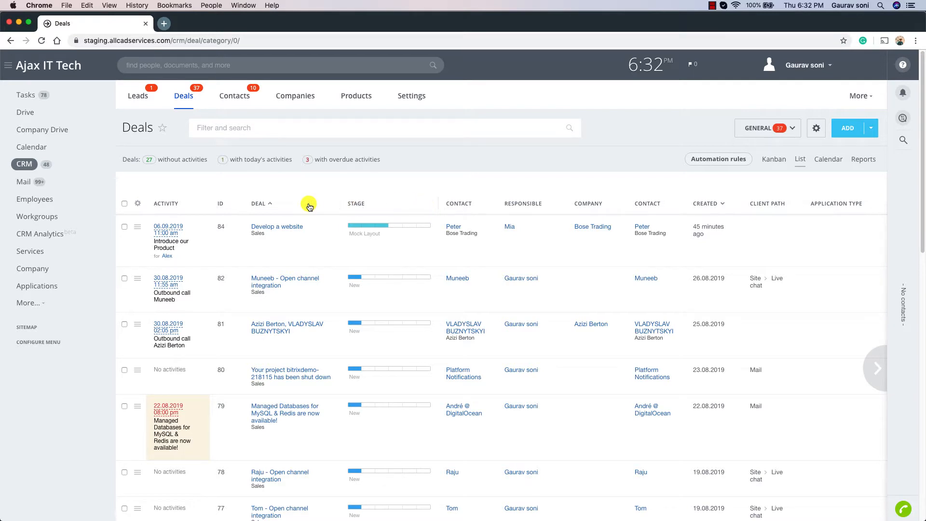
Hide the Application type, Demo Date, Training Plan and Client path columns in the deals list and apply the column settings for all users.
click(138, 205)
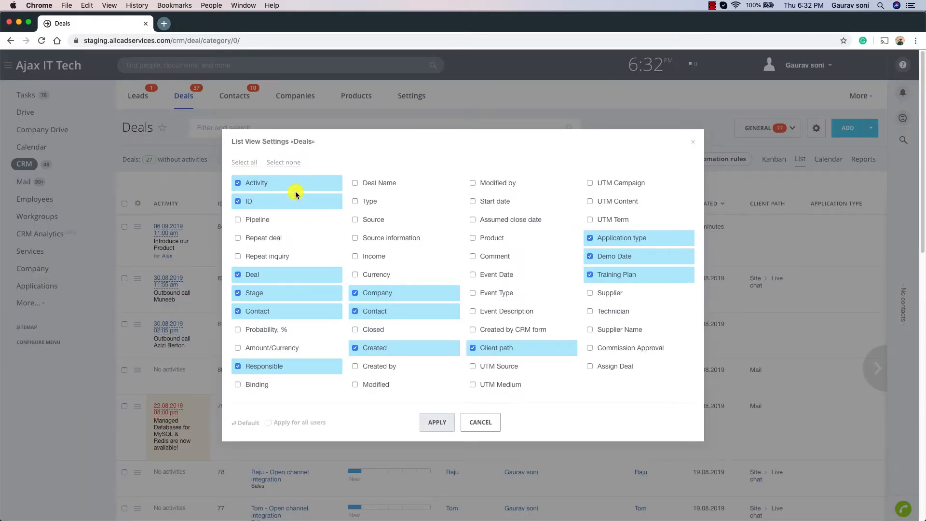
click(611, 238)
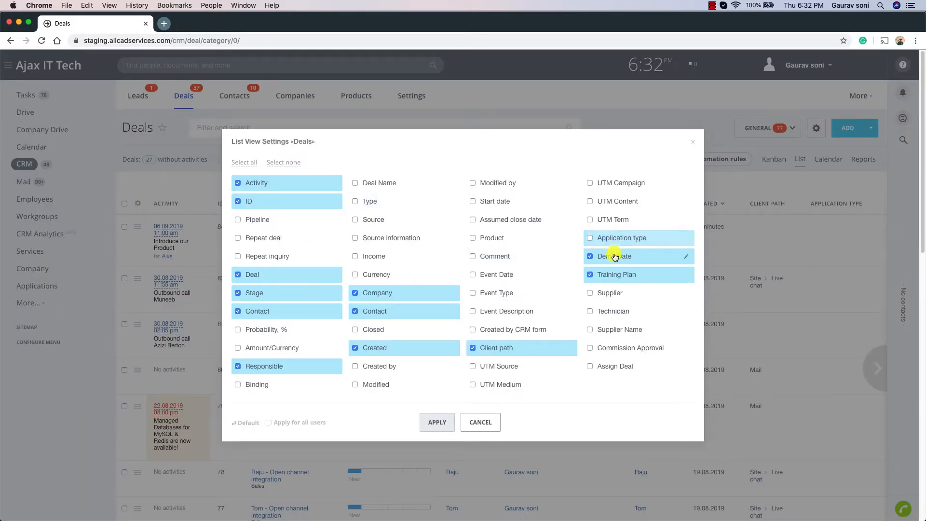
click(615, 257)
click(616, 274)
click(510, 350)
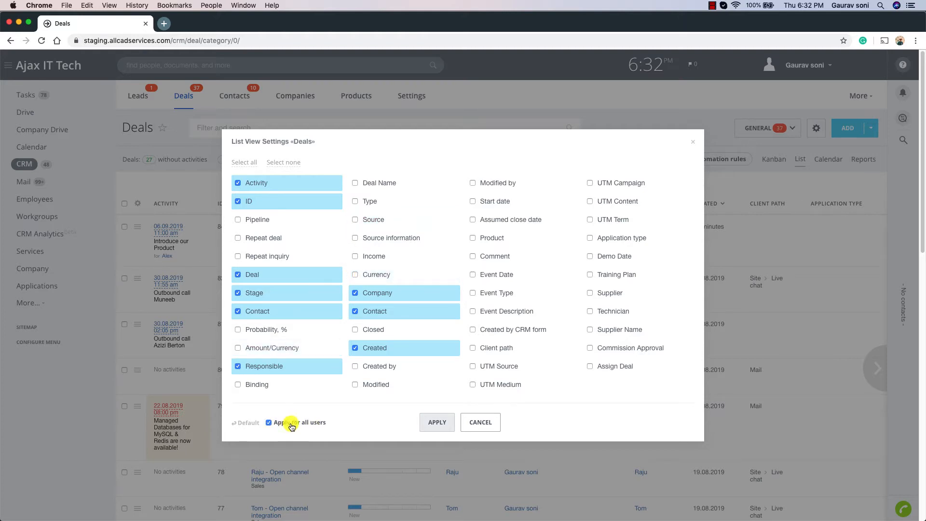
click(423, 424)
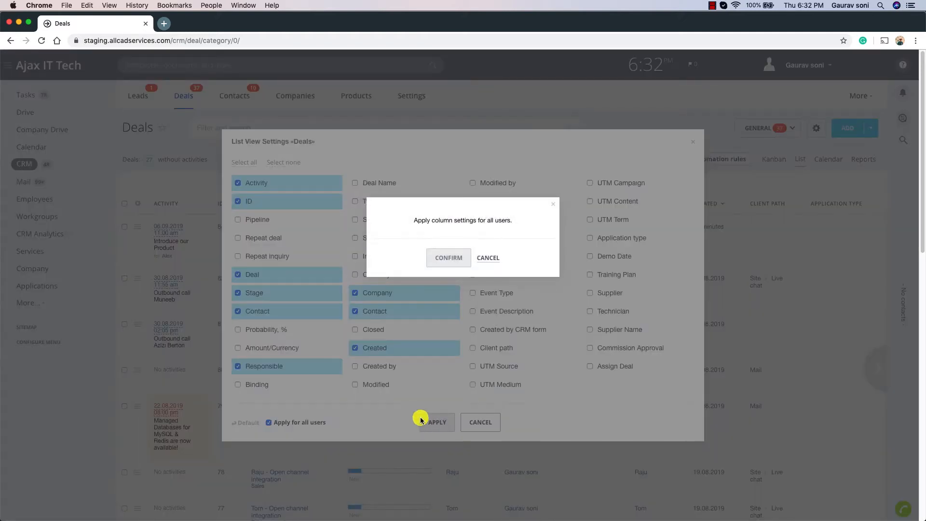
click(448, 256)
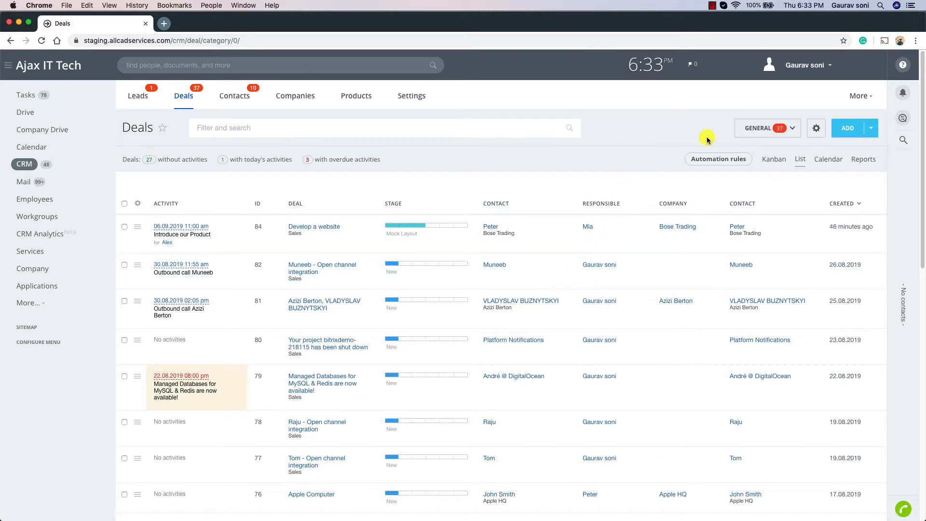
Check the available deal pipelines and switch the deals list to the Training pipeline.
click(764, 131)
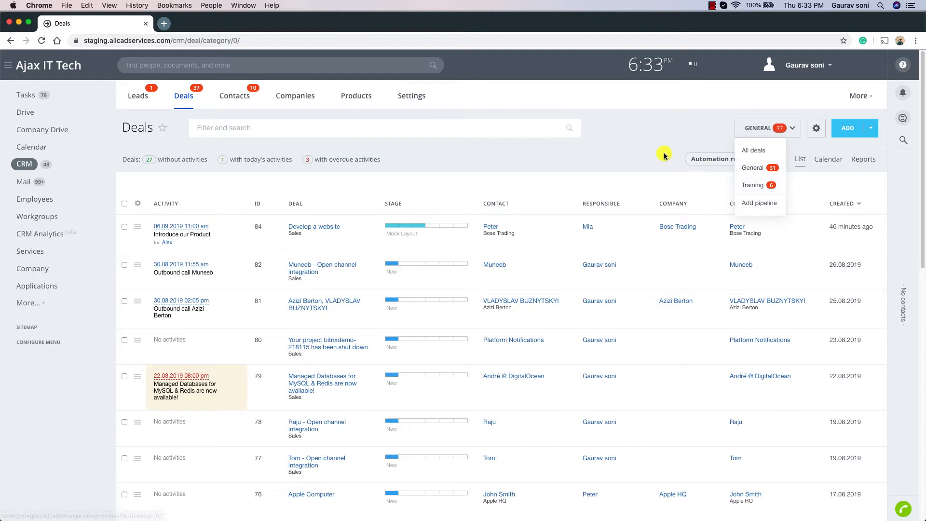
click(595, 152)
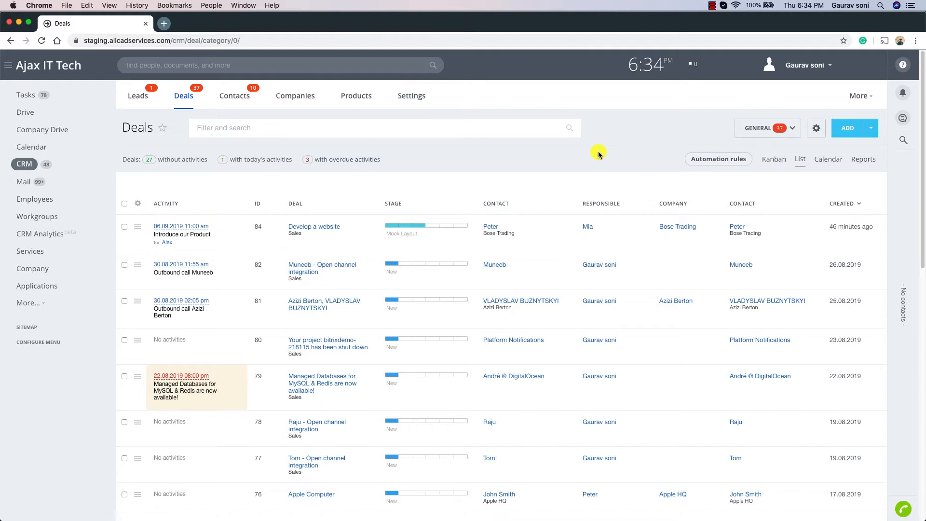
click(760, 132)
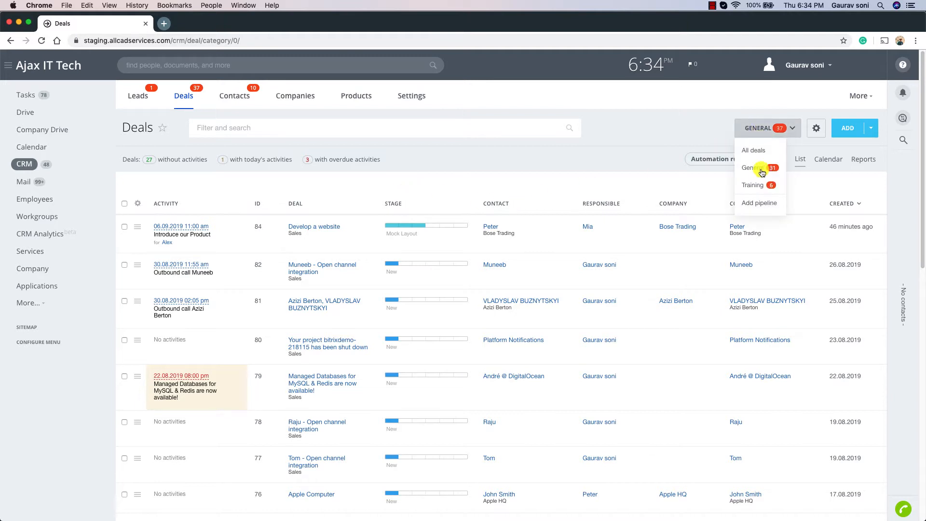
click(761, 187)
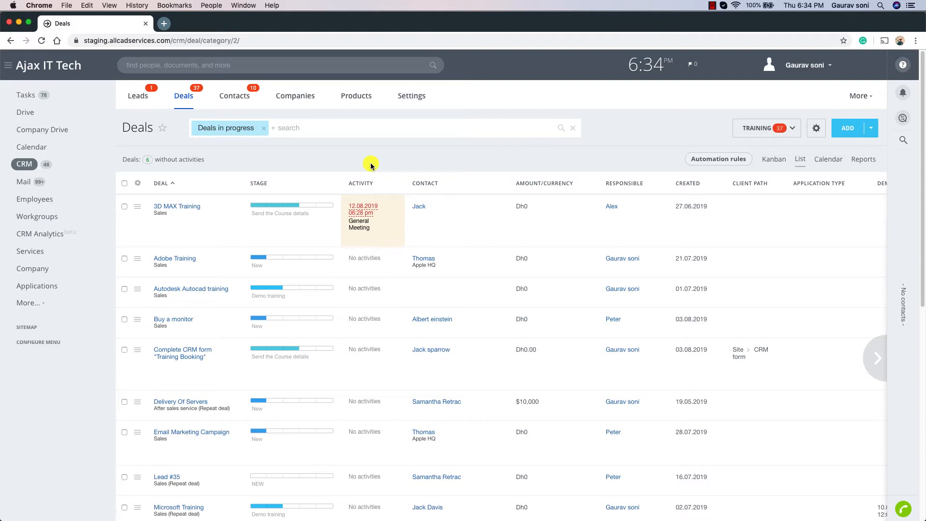
Create a new deal pipeline named "Trading" and save it.
click(778, 131)
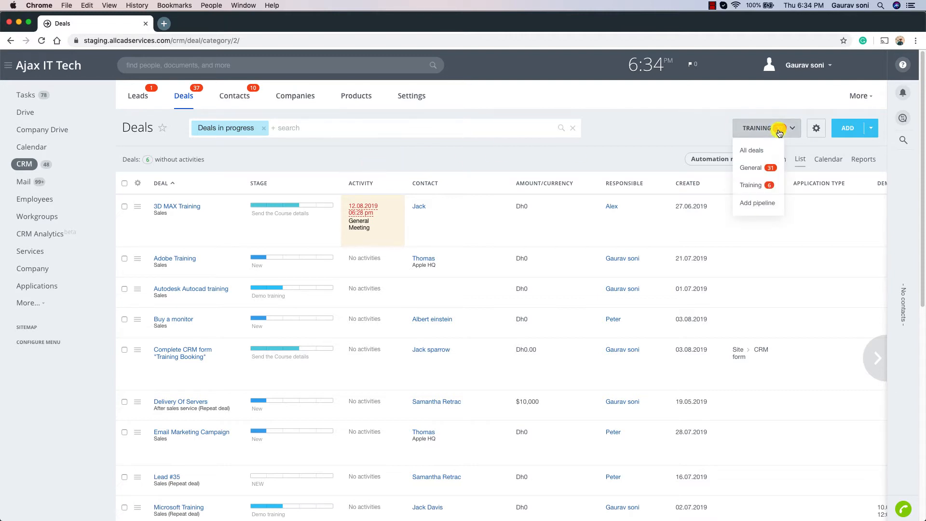
click(757, 203)
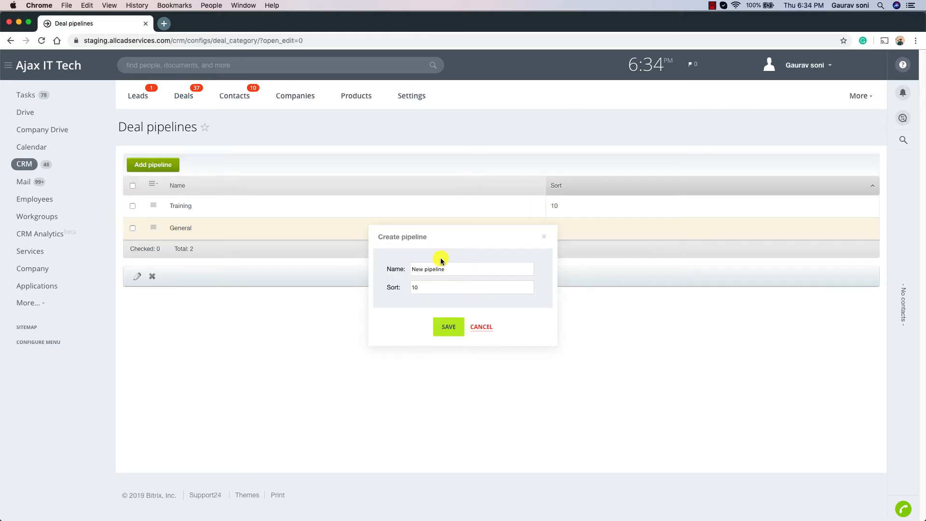
drag(467, 269, 393, 266)
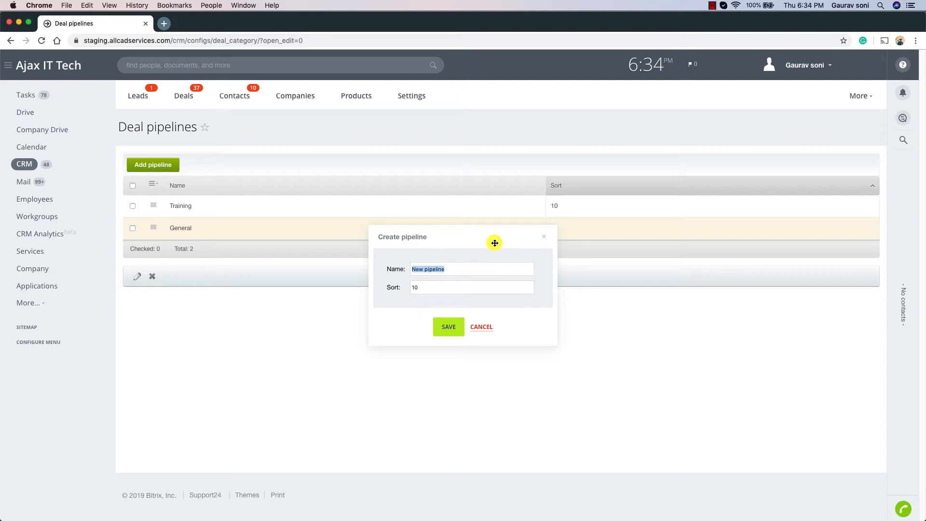
text(Trading)
click(445, 327)
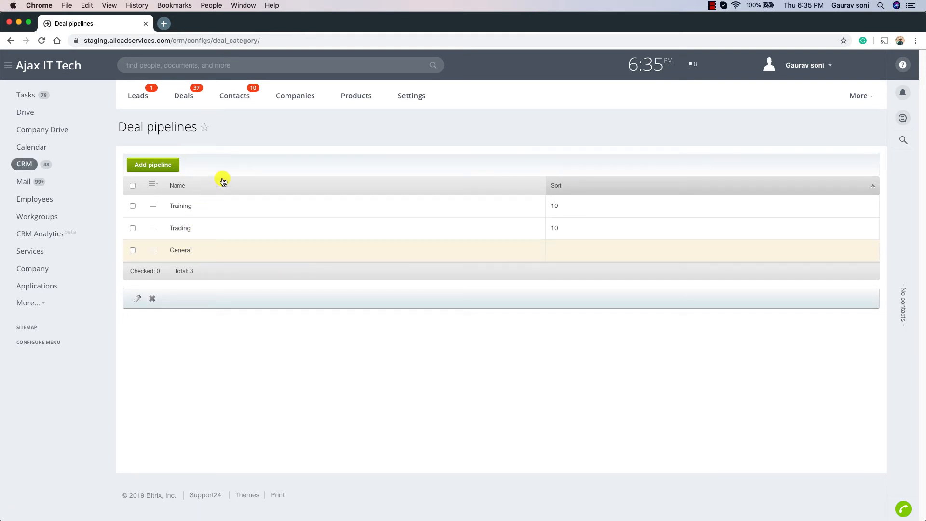
Return to the deals list and switch it to the Trading pipeline.
click(188, 98)
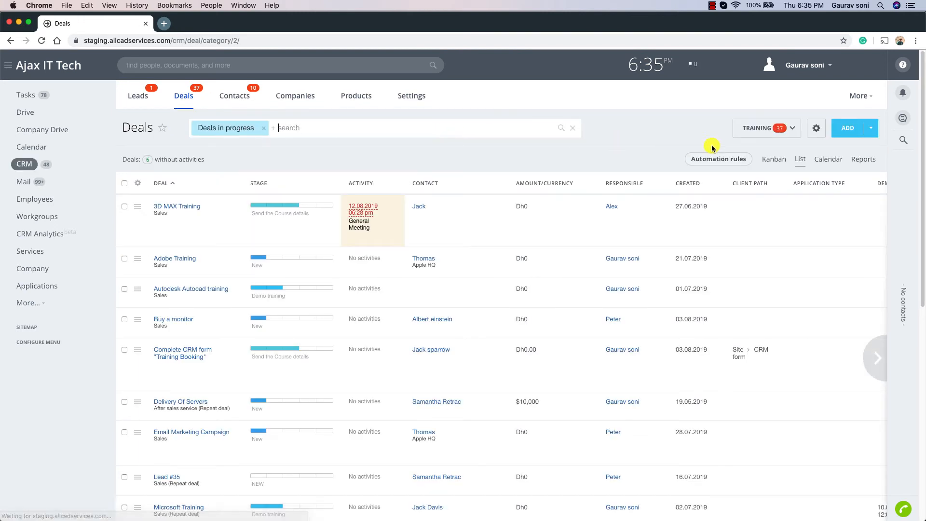
click(778, 128)
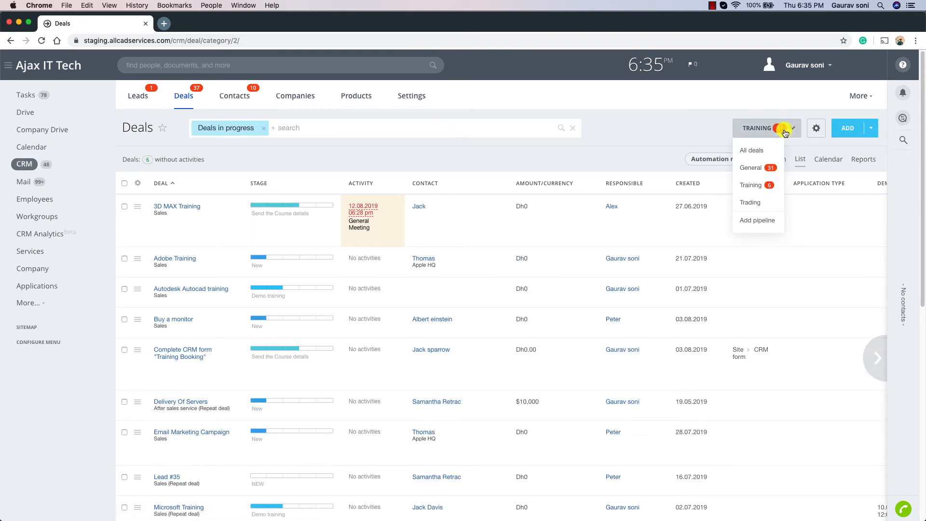
click(758, 202)
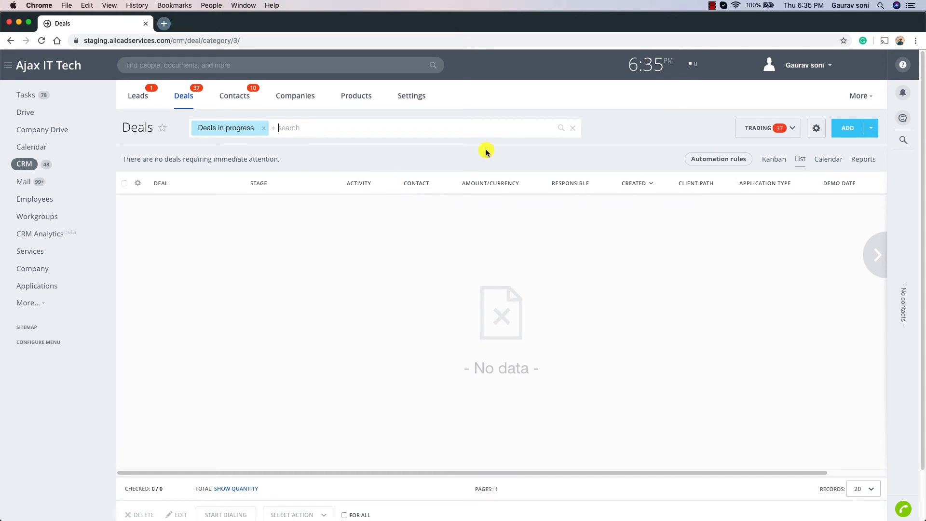
Open the CRM selection lists in the settings and view the Trading deal stages.
click(412, 99)
click(362, 215)
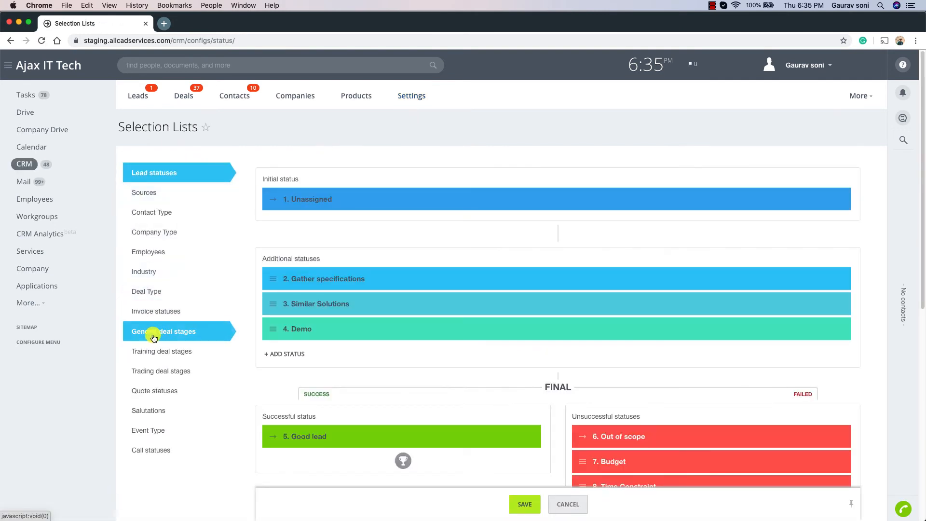
click(204, 373)
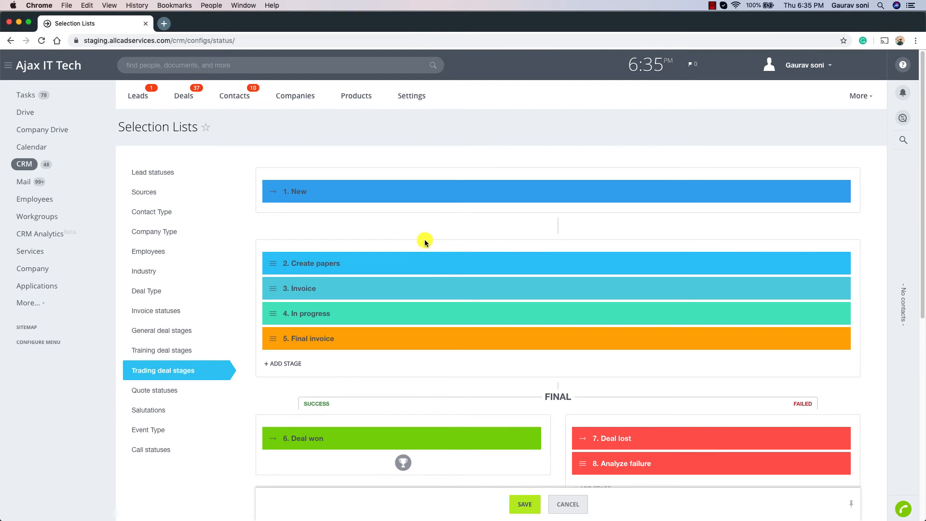
Go back to the deals, show all deals and check the pipeline choices available there.
click(186, 96)
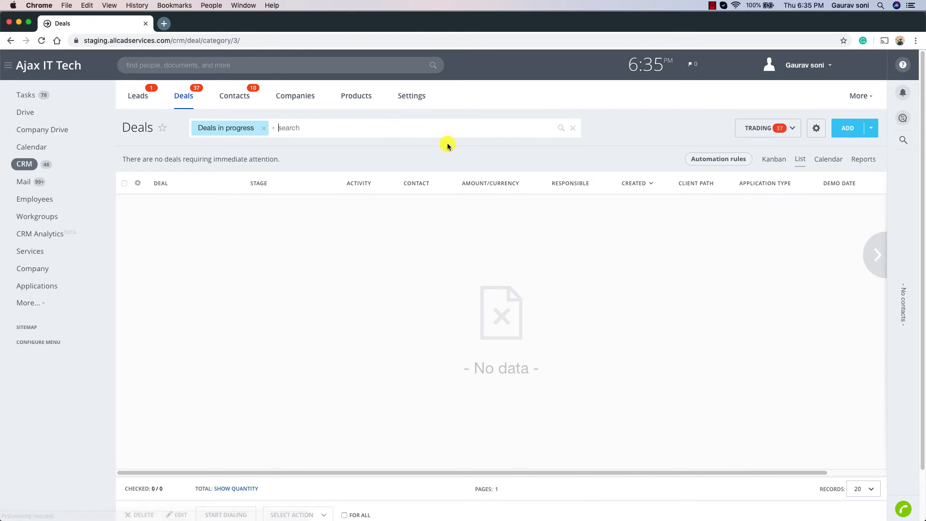
click(791, 134)
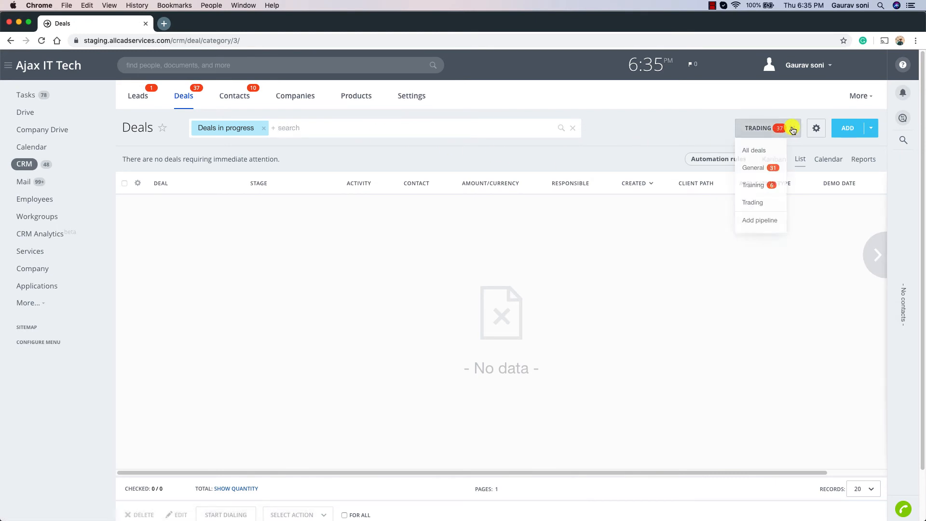
click(753, 154)
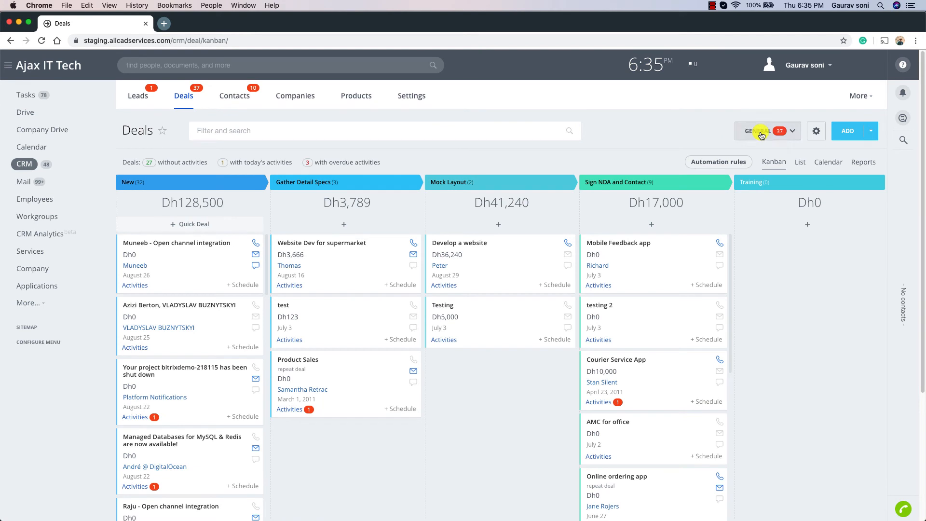
click(758, 131)
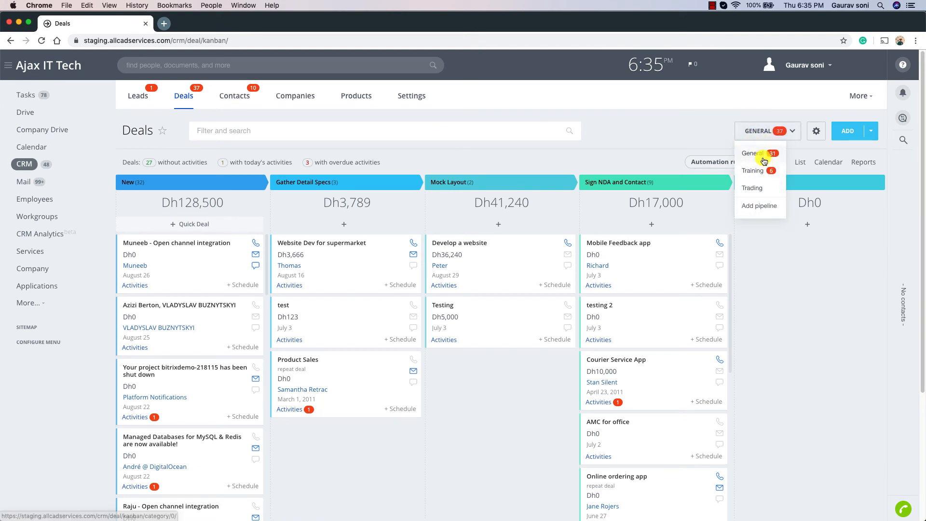
click(671, 139)
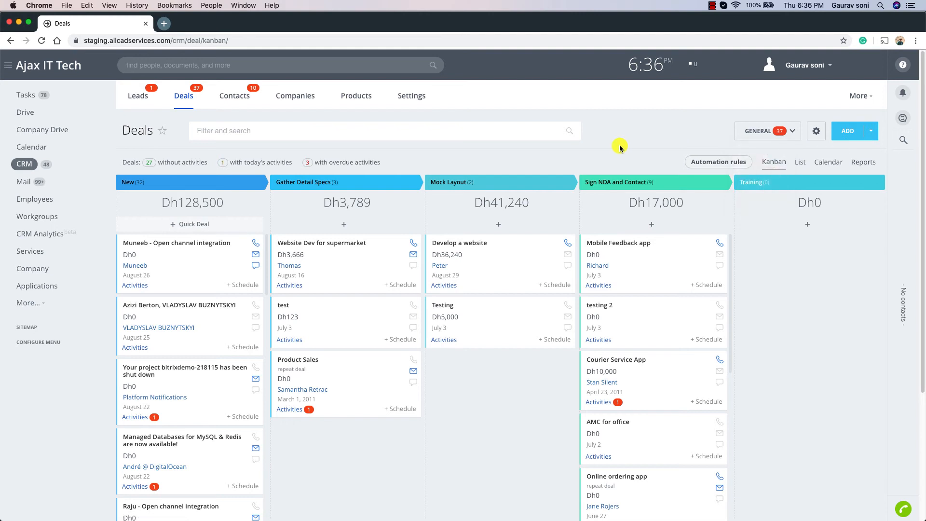
Convert the "Acer Laptop requirement" lead into a deal, contact and company, placing the deal in the Trading pipeline.
click(140, 99)
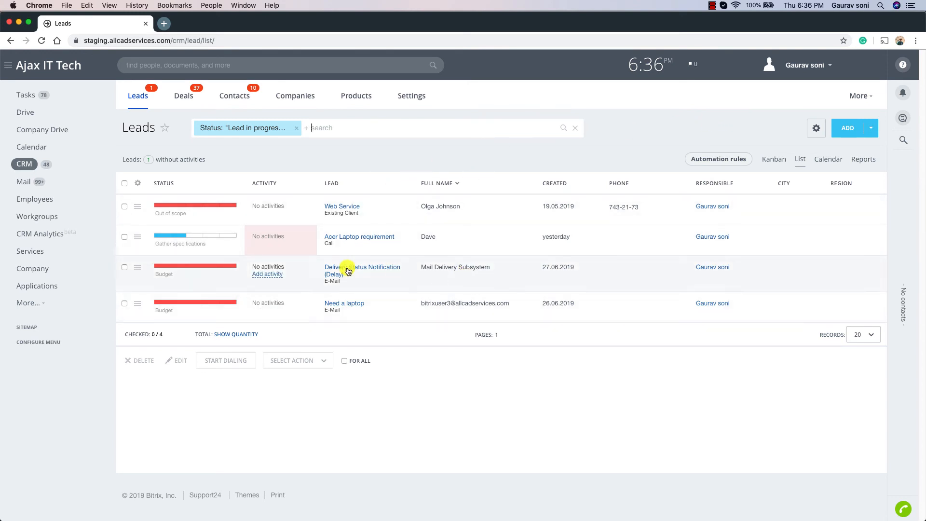
click(232, 237)
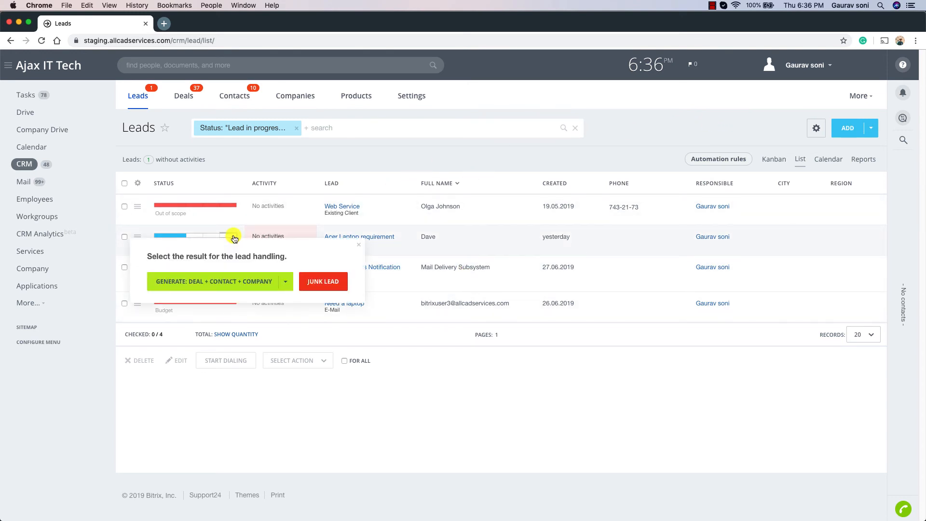
click(212, 285)
click(444, 277)
click(451, 277)
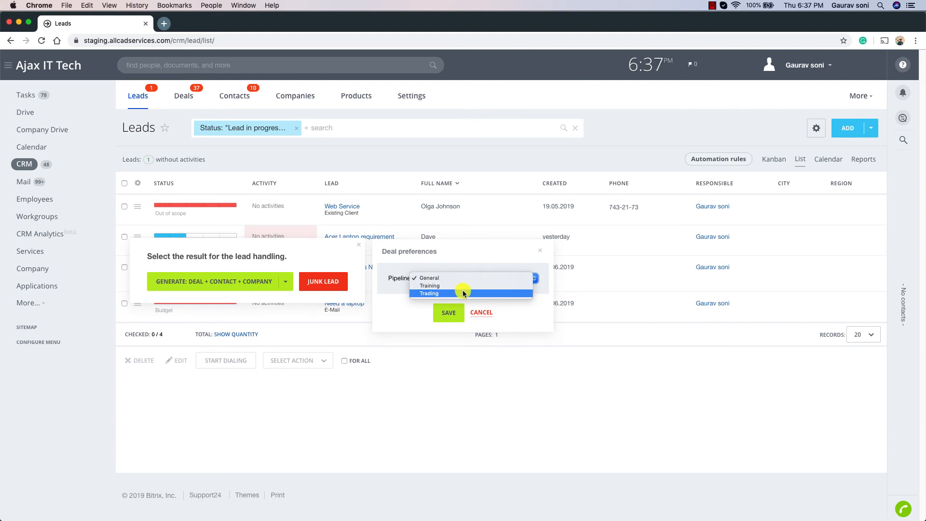
click(467, 261)
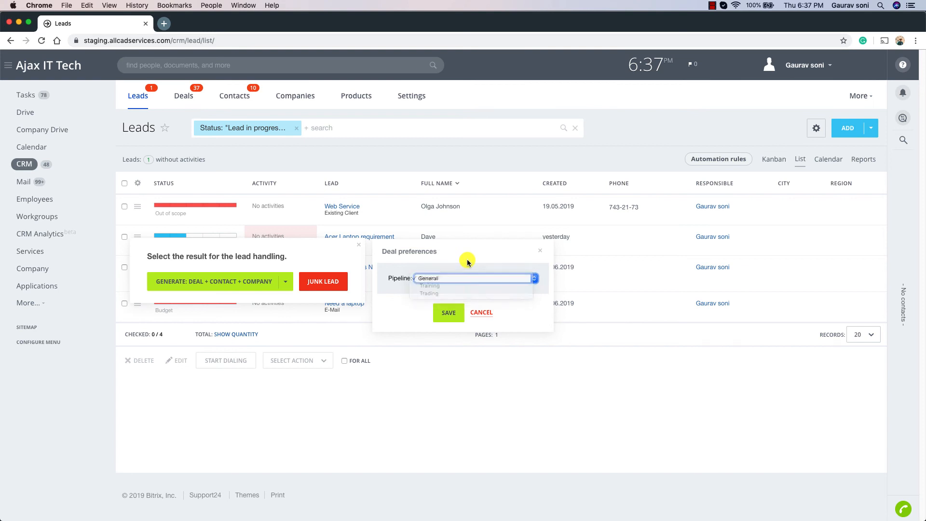
click(464, 277)
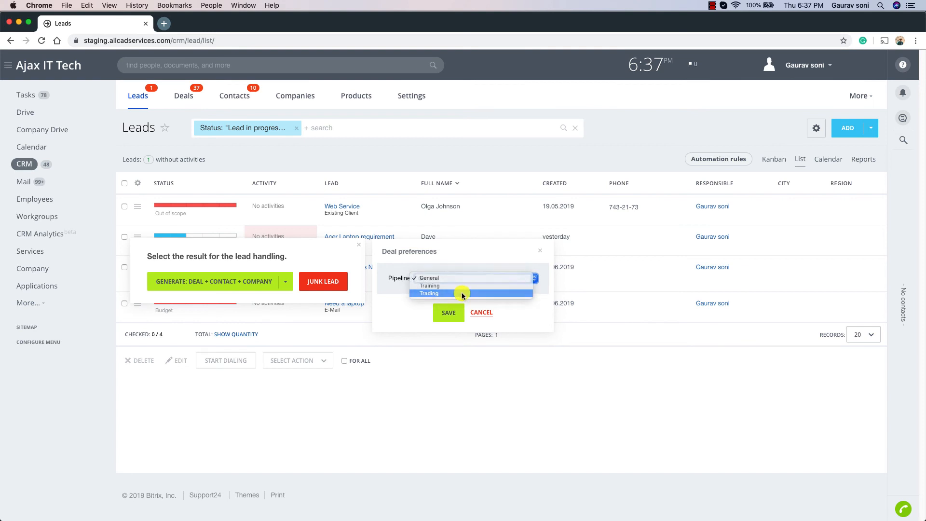
click(462, 292)
click(447, 310)
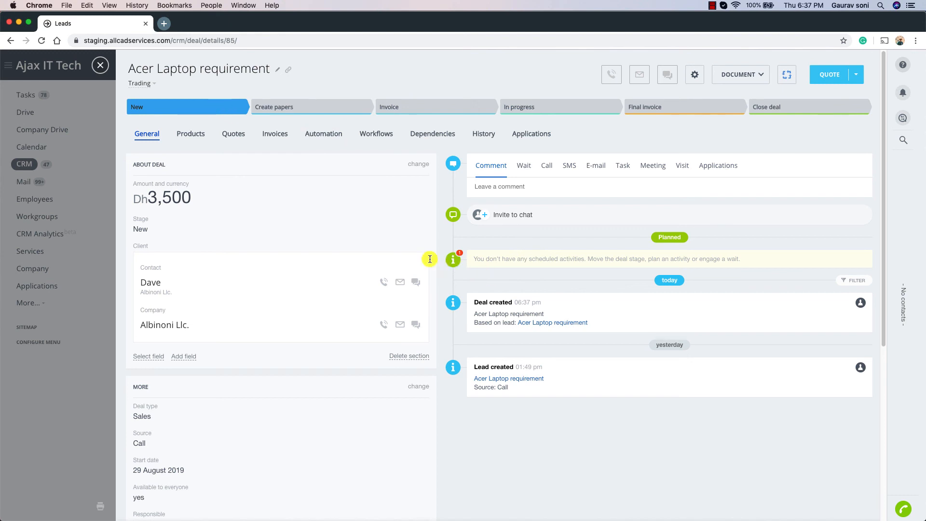
Check the pipeline and the alternative pipelines of the "Acer Laptop requirement" deal, then close its details.
drag(164, 84, 127, 84)
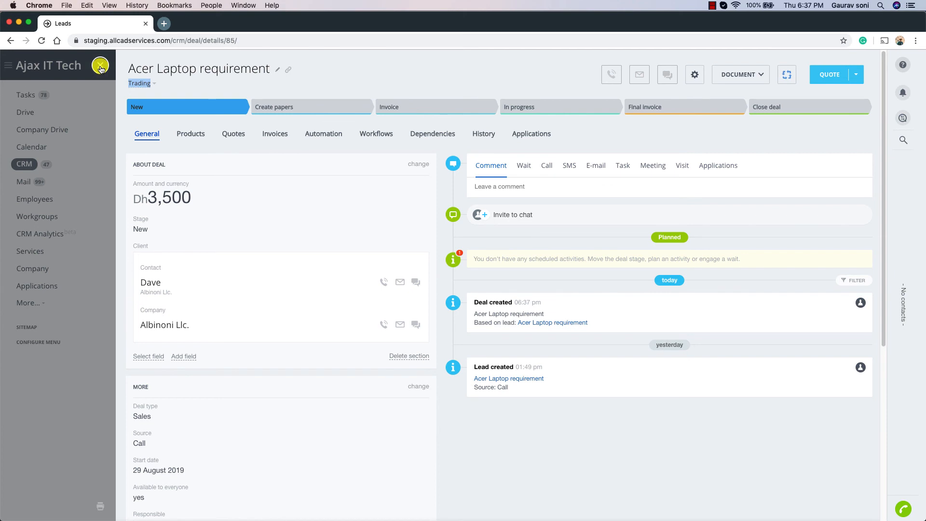
click(139, 85)
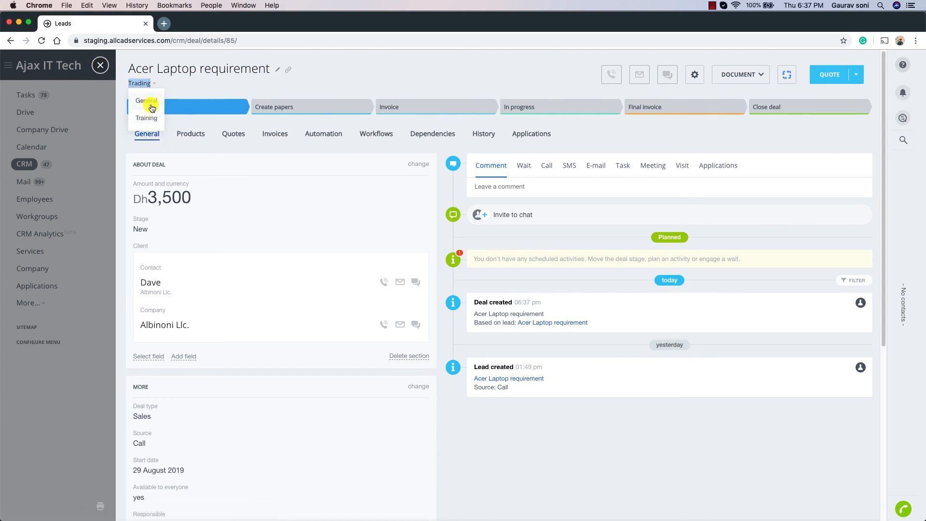
click(200, 93)
click(100, 65)
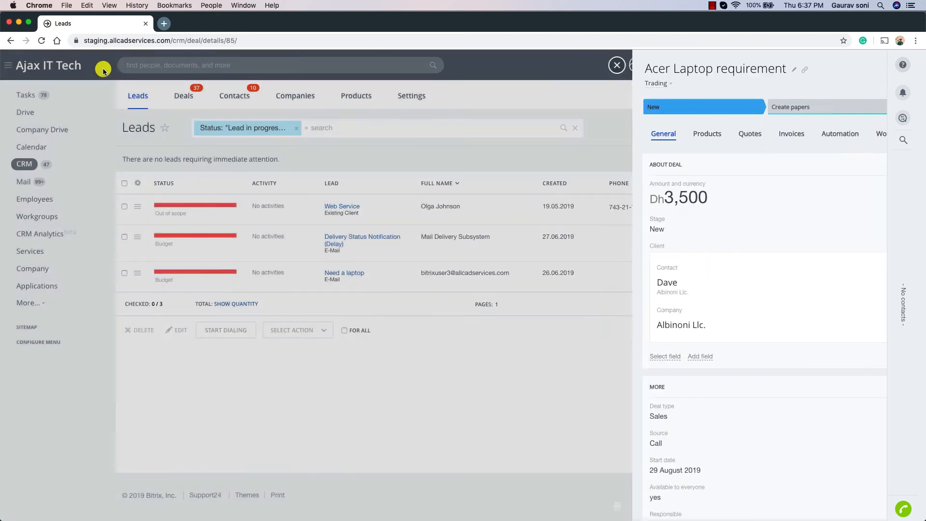